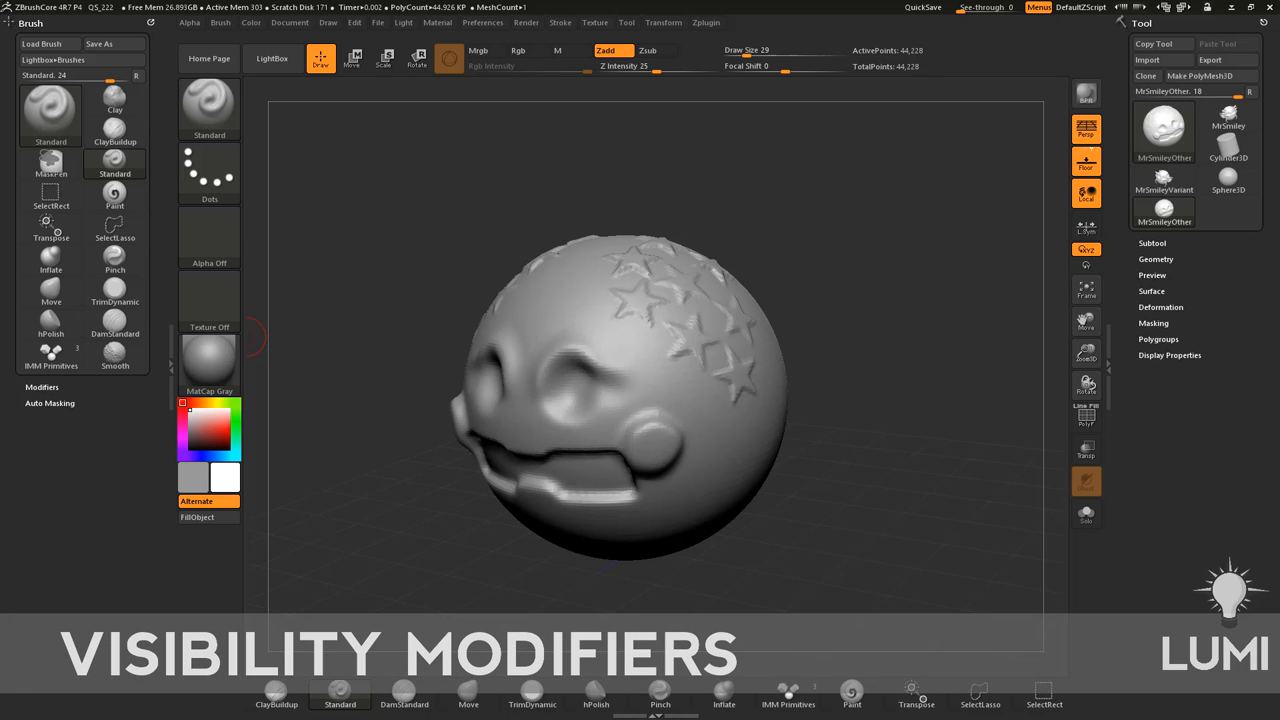
# Orbit the smiley head to a three-quarter view and try the Paint and Smooth brushes
pyautogui.moveTo(827, 211); pyautogui.dragTo(917, 462)
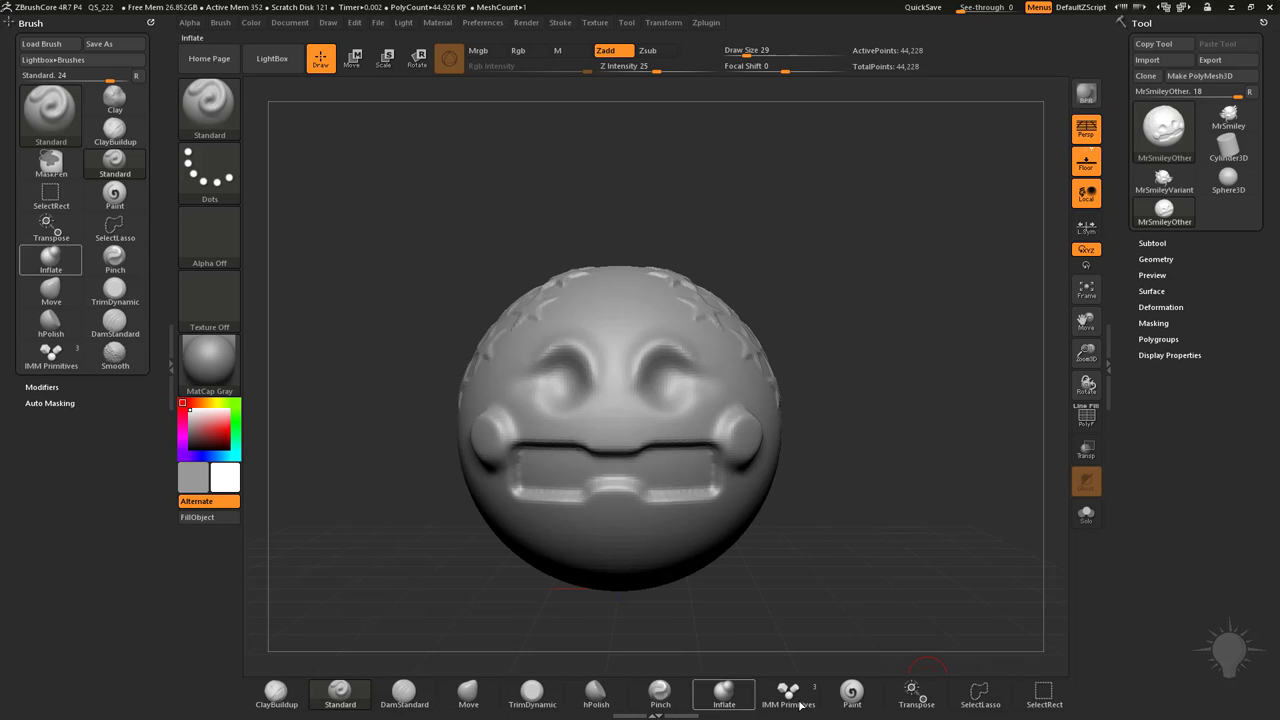
pyautogui.click(852, 695)
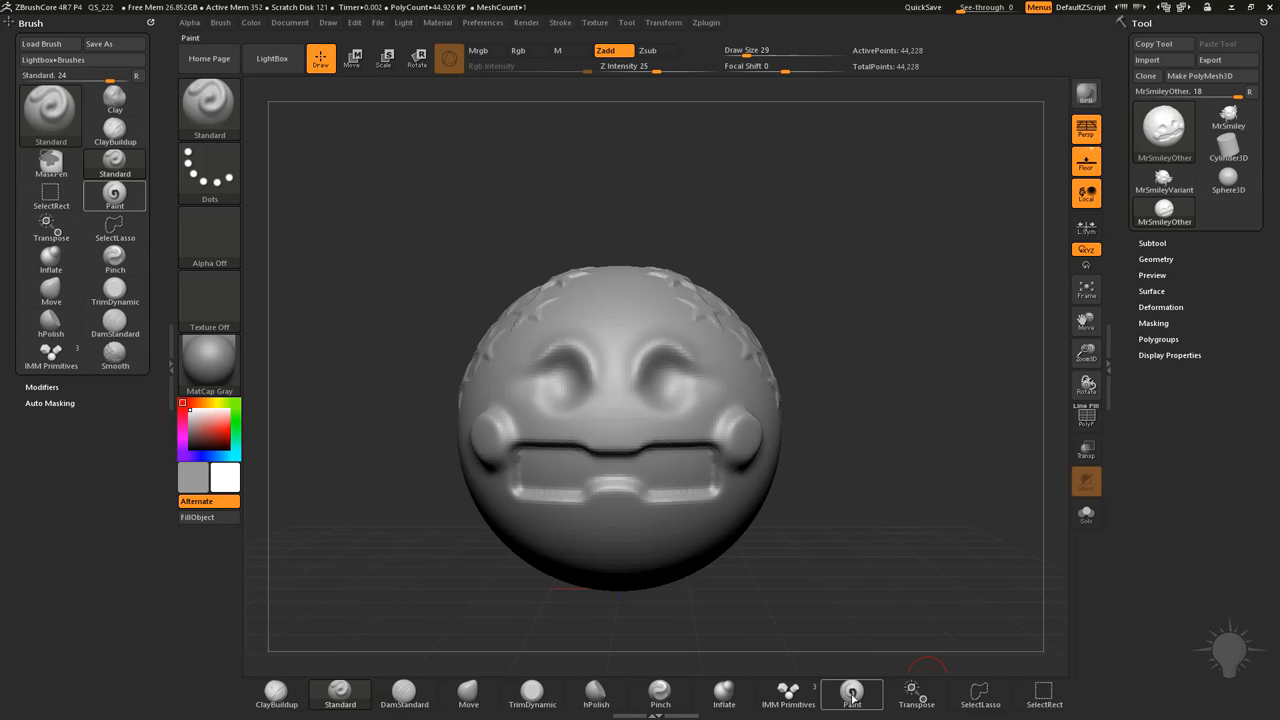
pyautogui.moveTo(857, 419); pyautogui.dragTo(889, 458)
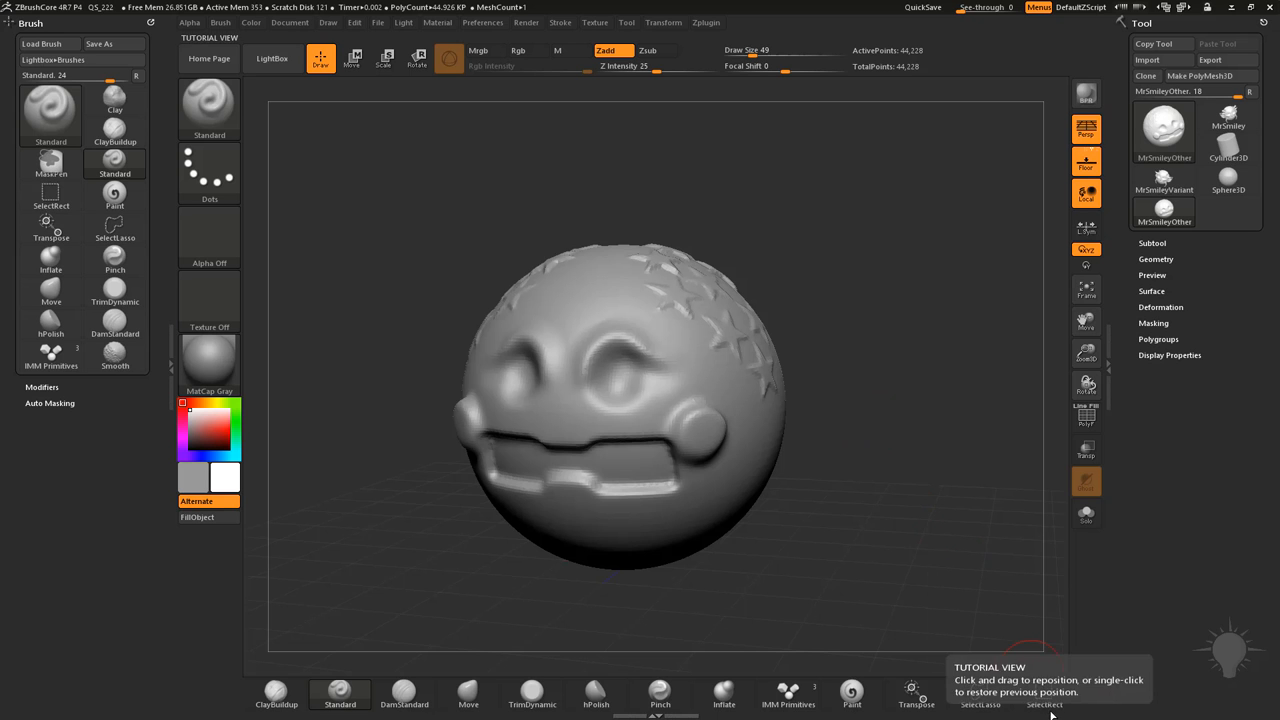
pyautogui.moveTo(989, 496); pyautogui.dragTo(916, 359)
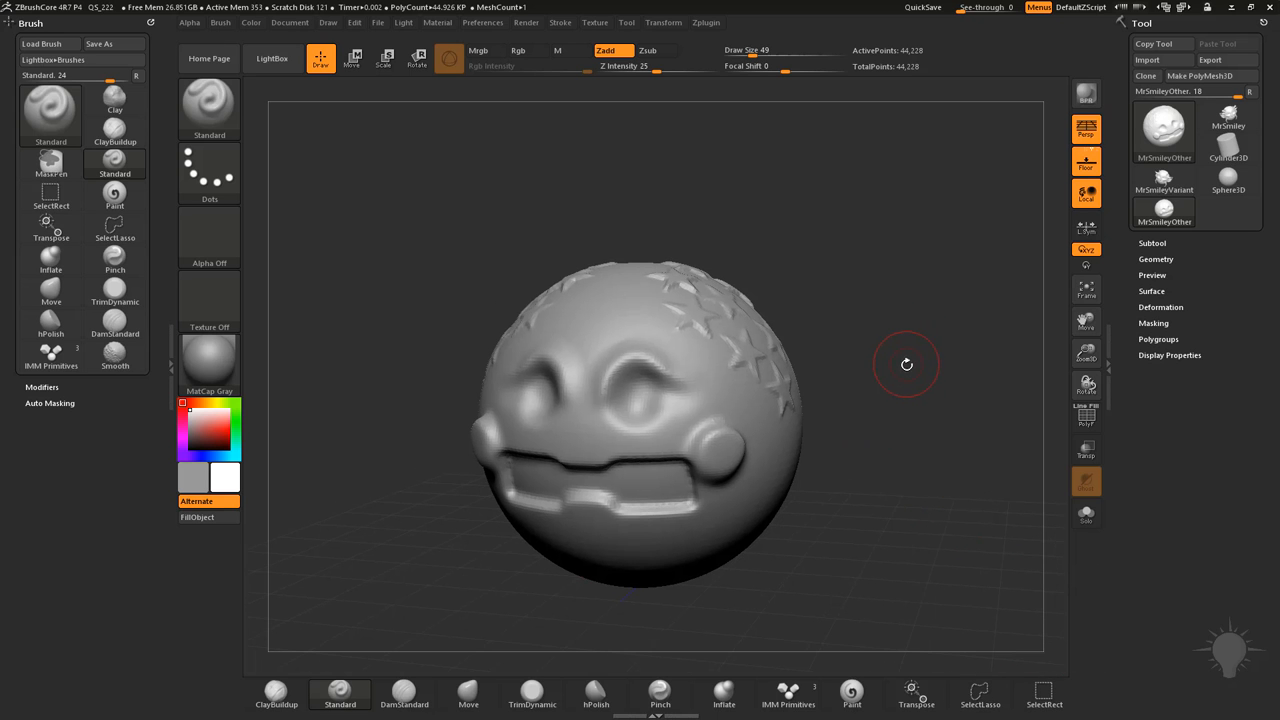
pyautogui.press('shift')
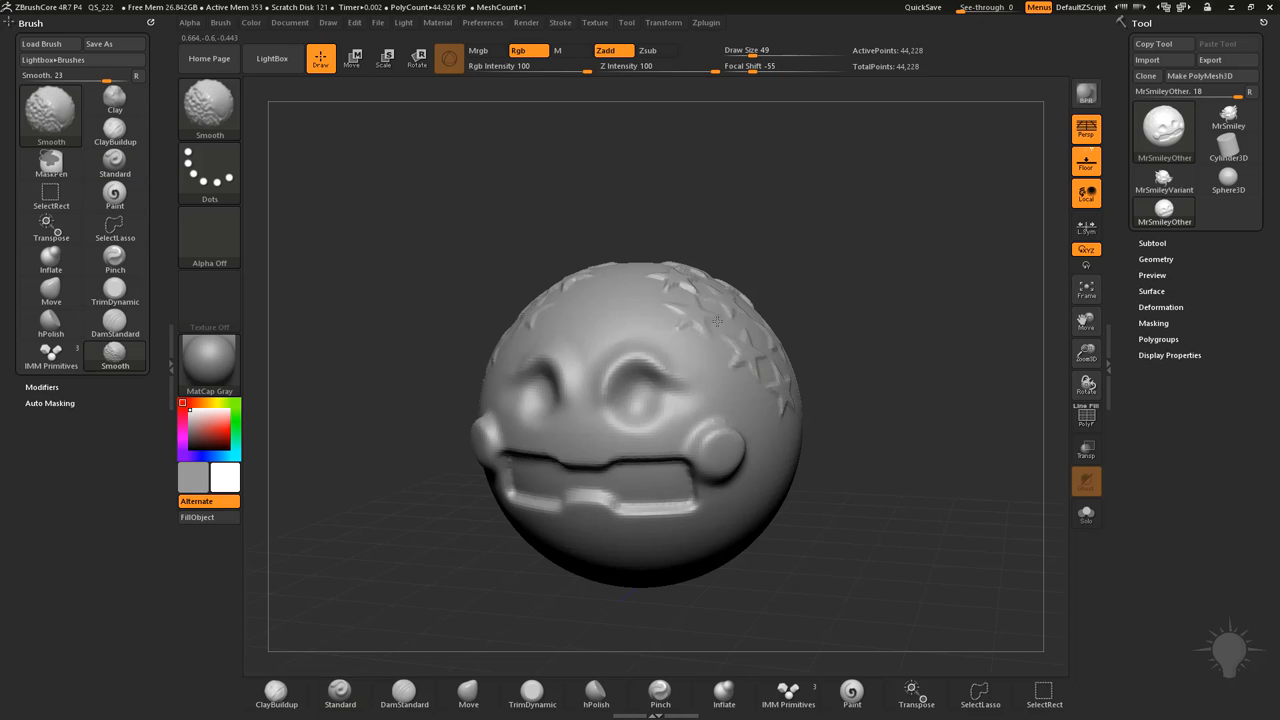
# Mask over both eye areas with MaskPen, then bring up the selection brush
pyautogui.keyDown('ctrl'); pyautogui.moveTo(700, 340); pyautogui.dragTo(700, 410); pyautogui.keyUp('ctrl')
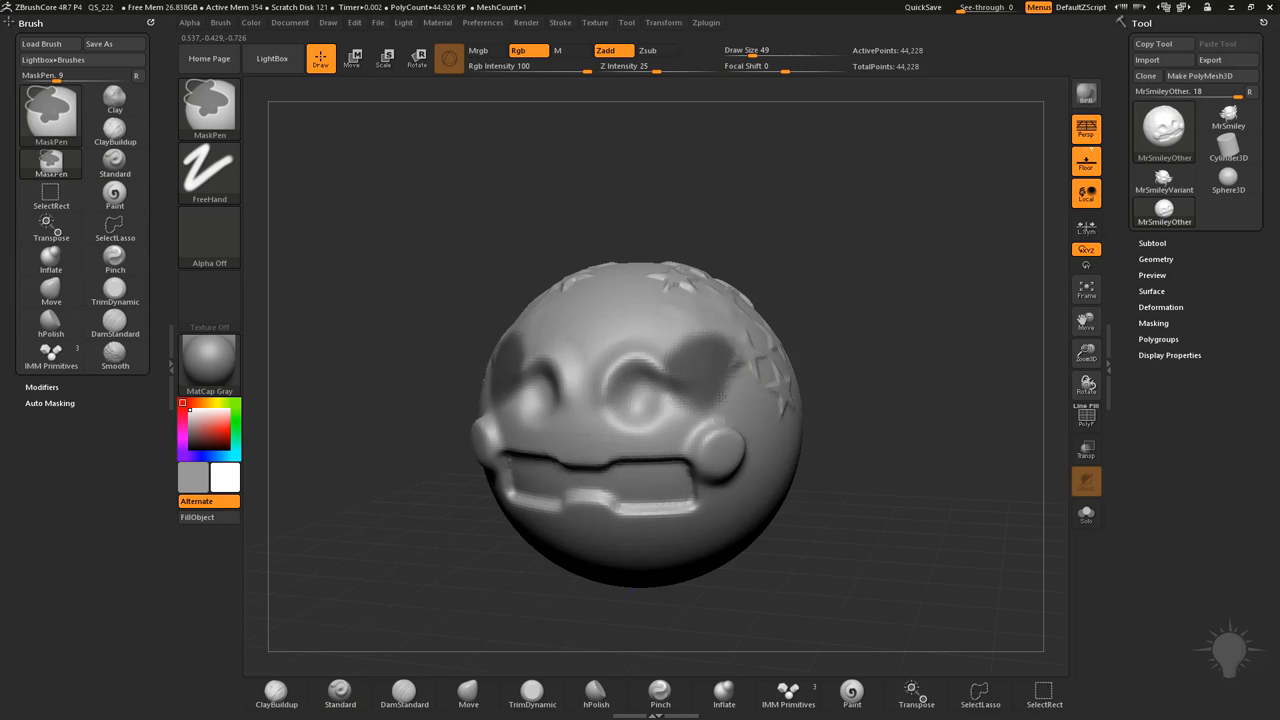
pyautogui.hotkey('ctrl', 'shift')
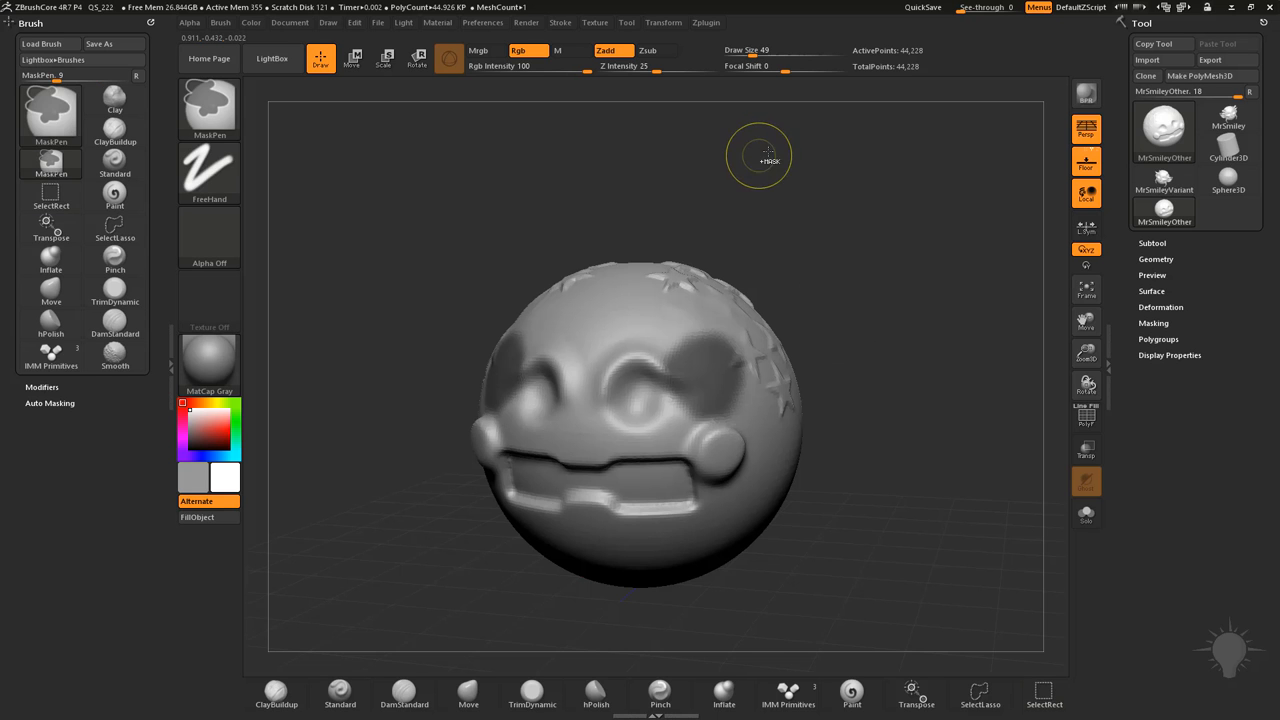
# Clear the mask from the eyes and nudge the head's position
pyautogui.keyDown('ctrl'); pyautogui.moveTo(760, 180); pyautogui.dragTo(860, 210); pyautogui.keyUp('ctrl')
pyautogui.moveTo(786, 224); pyautogui.dragTo(766, 228, button='right')
pyautogui.hotkey('ctrl', 'shift')
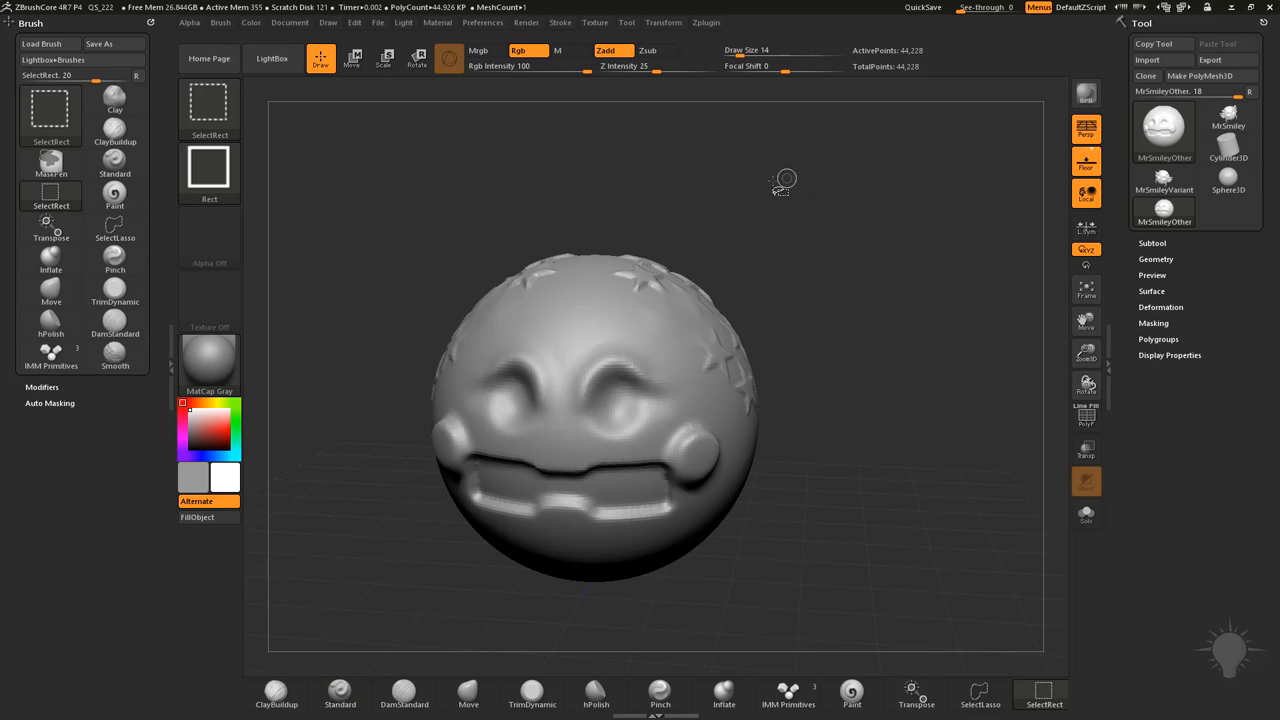
# Pick SelectLasso from the brush popup and orbit the head, readying a rectangle selection
pyautogui.click(209, 105)
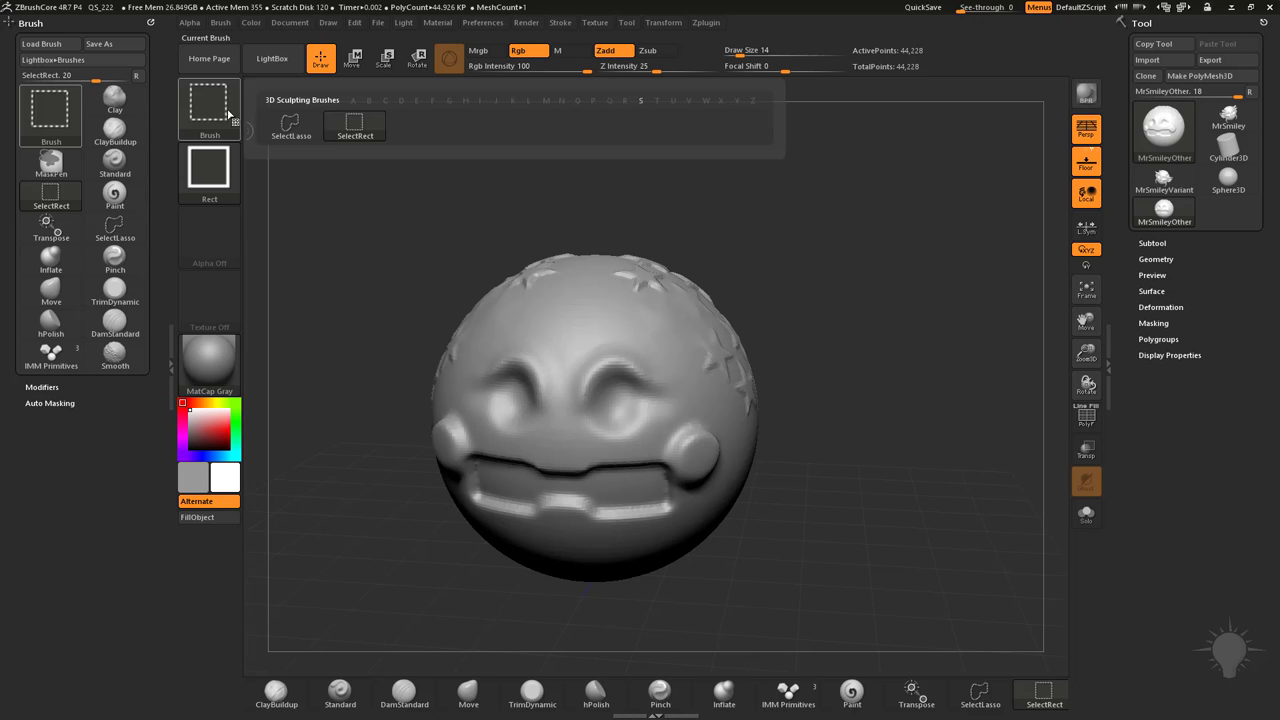
pyautogui.click(292, 128)
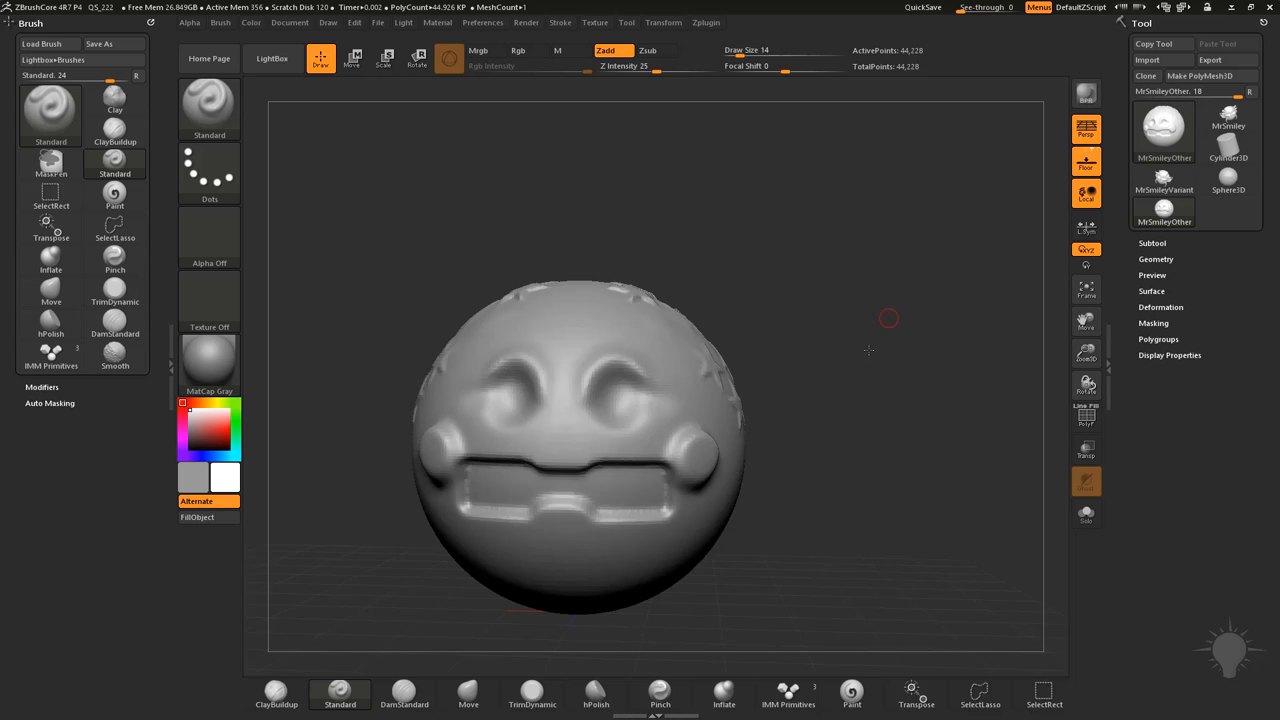
pyautogui.moveTo(920, 480)
pyautogui.mouseDown(button='right')
pyautogui.moveTo(887, 376)
pyautogui.moveTo(395, 570)
pyautogui.mouseUp(button='right')
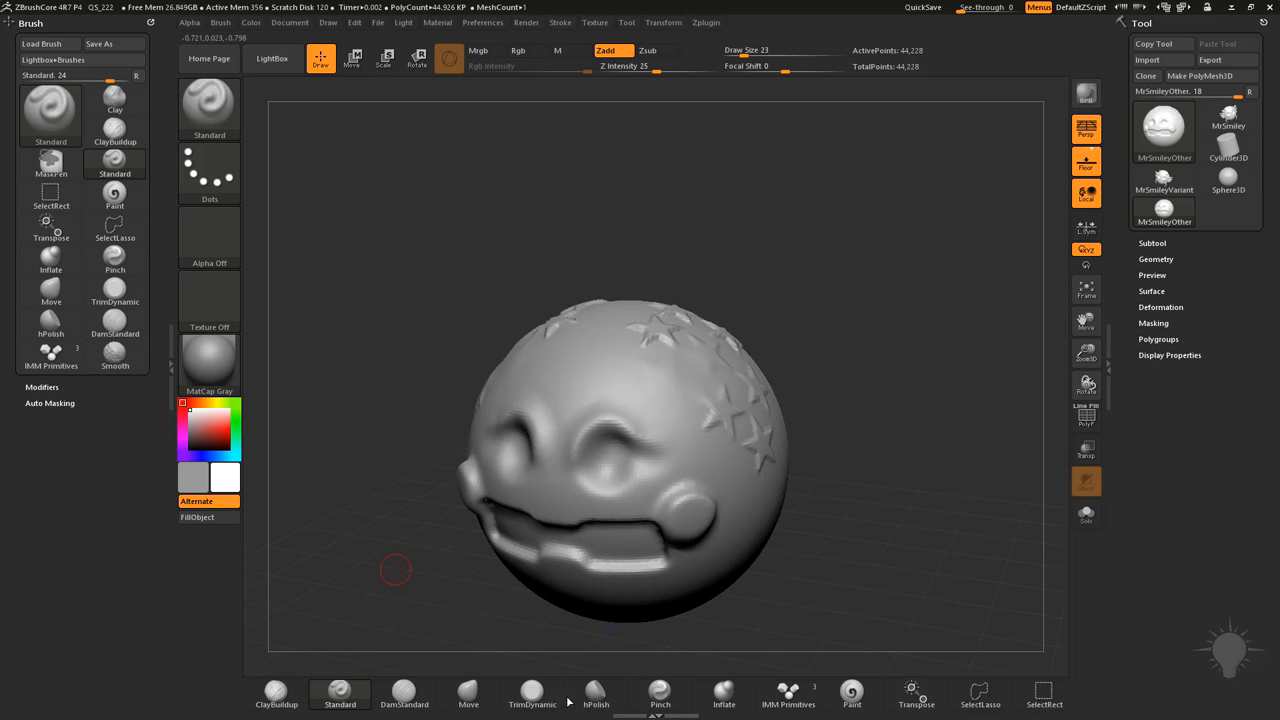
pyautogui.hotkey('ctrl', 'shift')
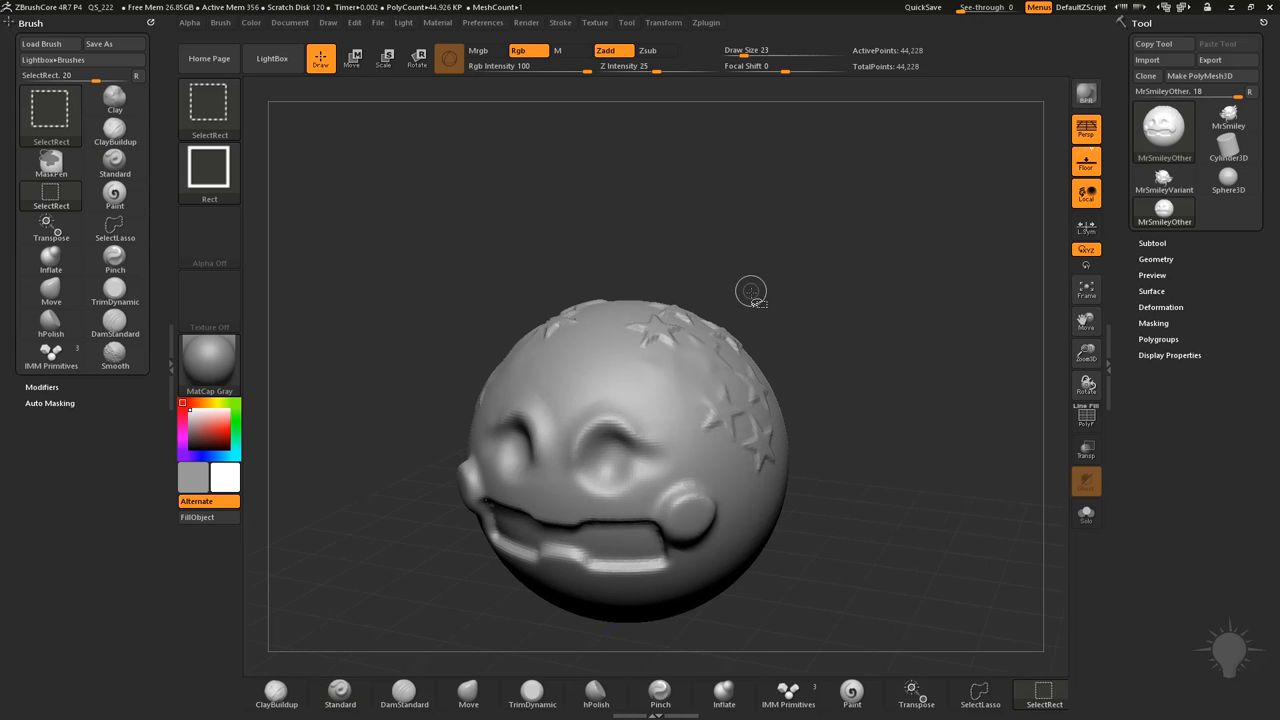
pyautogui.keyDown('ctrl'); pyautogui.keyDown('shift'); pyautogui.moveTo(886, 208); pyautogui.dragTo(668, 452); pyautogui.keyUp('shift'); pyautogui.keyUp('ctrl')
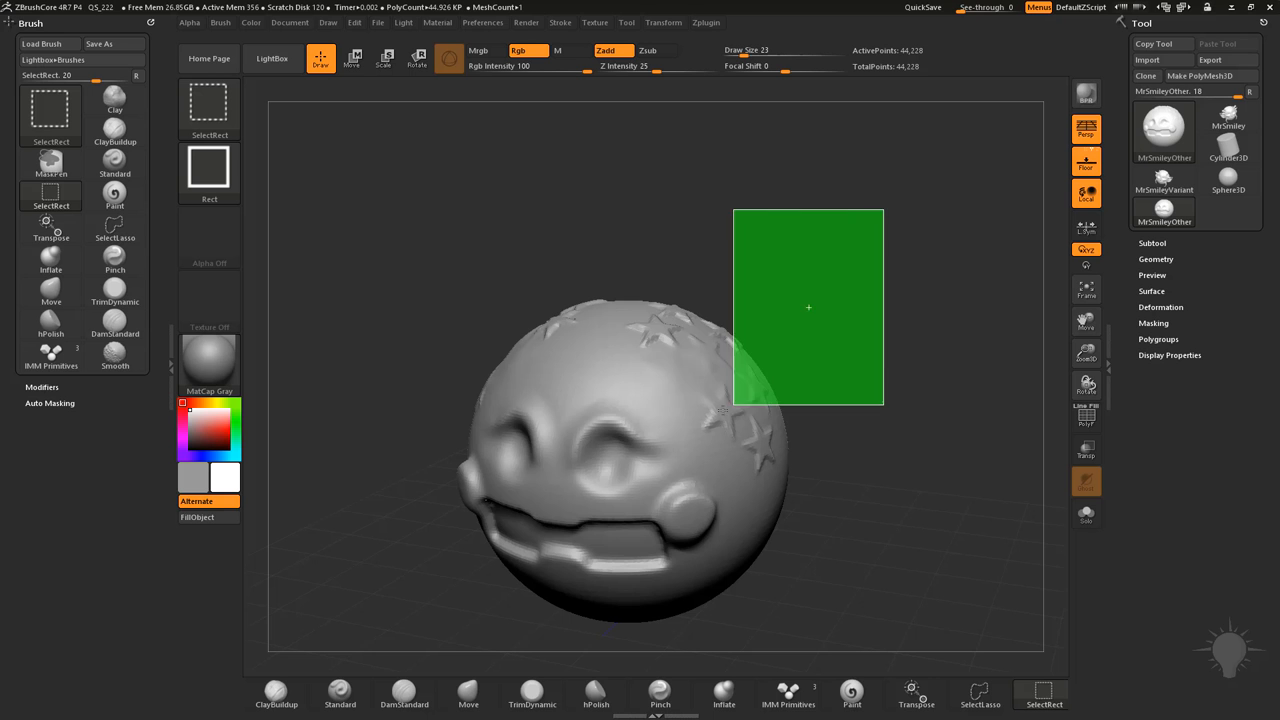
pyautogui.moveTo(903, 447)
pyautogui.mouseDown(button='right')
pyautogui.moveTo(900, 344)
pyautogui.moveTo(945, 375)
pyautogui.mouseUp(button='right')
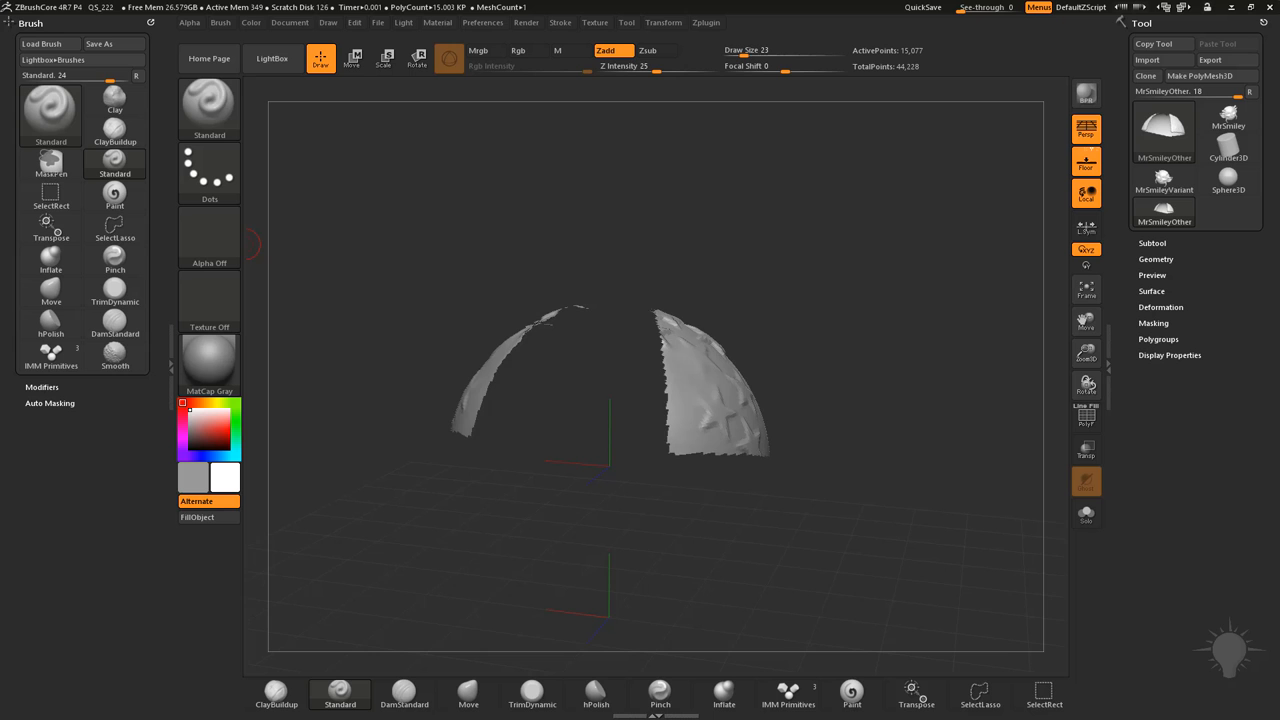
pyautogui.keyDown('ctrl'); pyautogui.keyDown('shift'); pyautogui.click(768, 186); pyautogui.keyUp('shift'); pyautogui.keyUp('ctrl')
pyautogui.moveTo(900, 220)
pyautogui.mouseDown(button='right')
pyautogui.moveTo(655, 327)
pyautogui.moveTo(760, 260)
pyautogui.moveTo(818, 287)
pyautogui.mouseUp(button='right')
# Mask square regions over both eyes, then clear that mask again
pyautogui.keyDown('ctrl'); pyautogui.moveTo(784, 250); pyautogui.dragTo(845, 307); pyautogui.keyUp('ctrl')
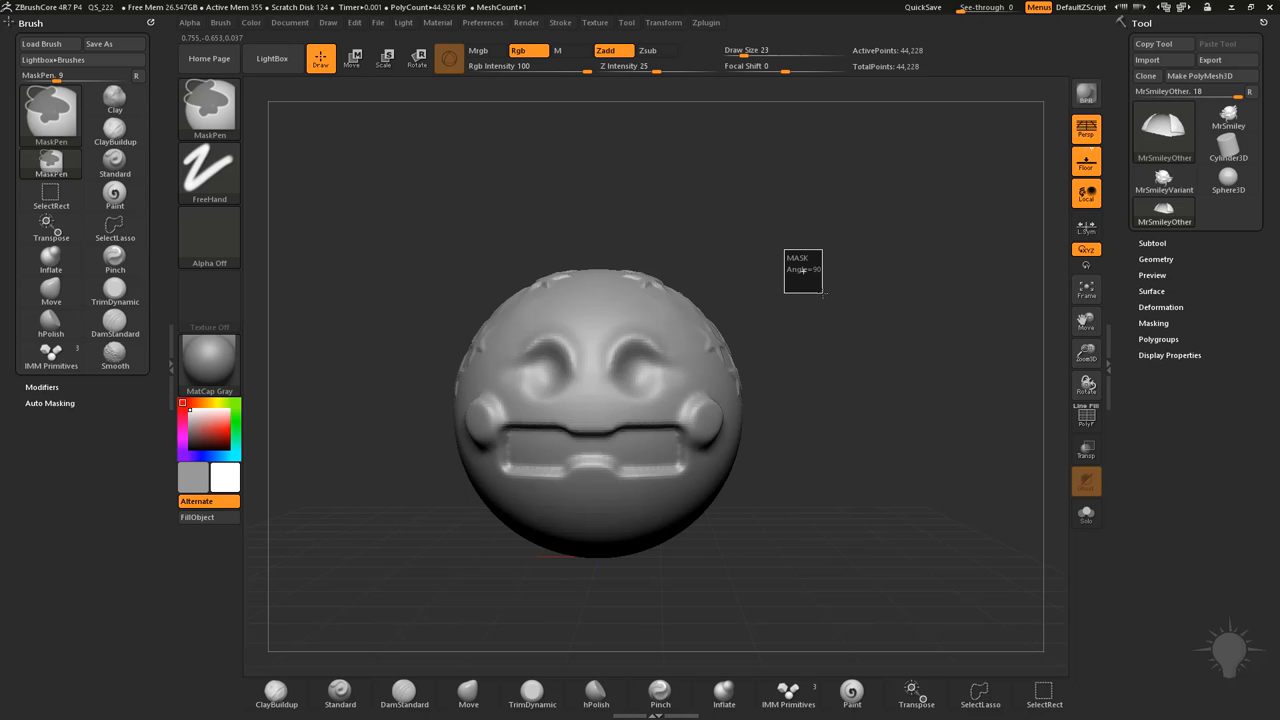
pyautogui.keyDown('ctrl'); pyautogui.moveTo(634, 340); pyautogui.dragTo(692, 398); pyautogui.keyUp('ctrl')
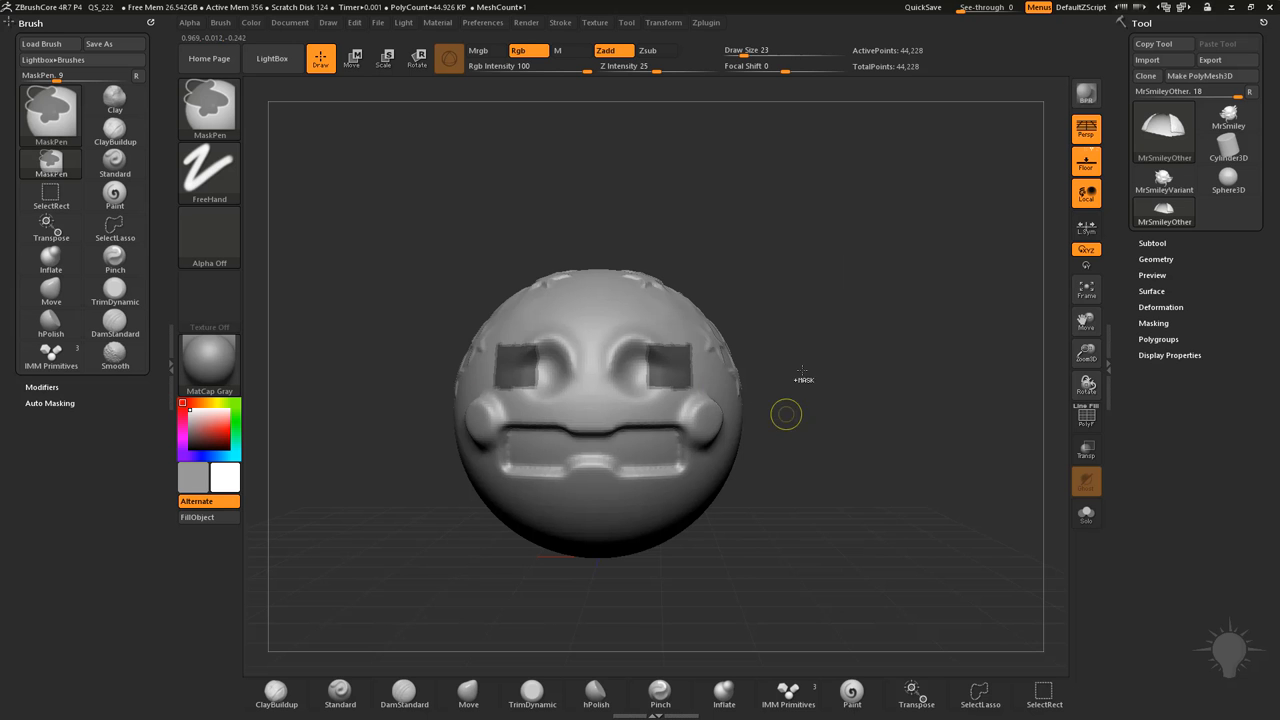
pyautogui.moveTo(880, 287)
pyautogui.mouseDown(button='right')
pyautogui.moveTo(930, 260)
pyautogui.moveTo(856, 228)
pyautogui.mouseUp(button='right')
pyautogui.hotkey('ctrl', 'shift', 'a')
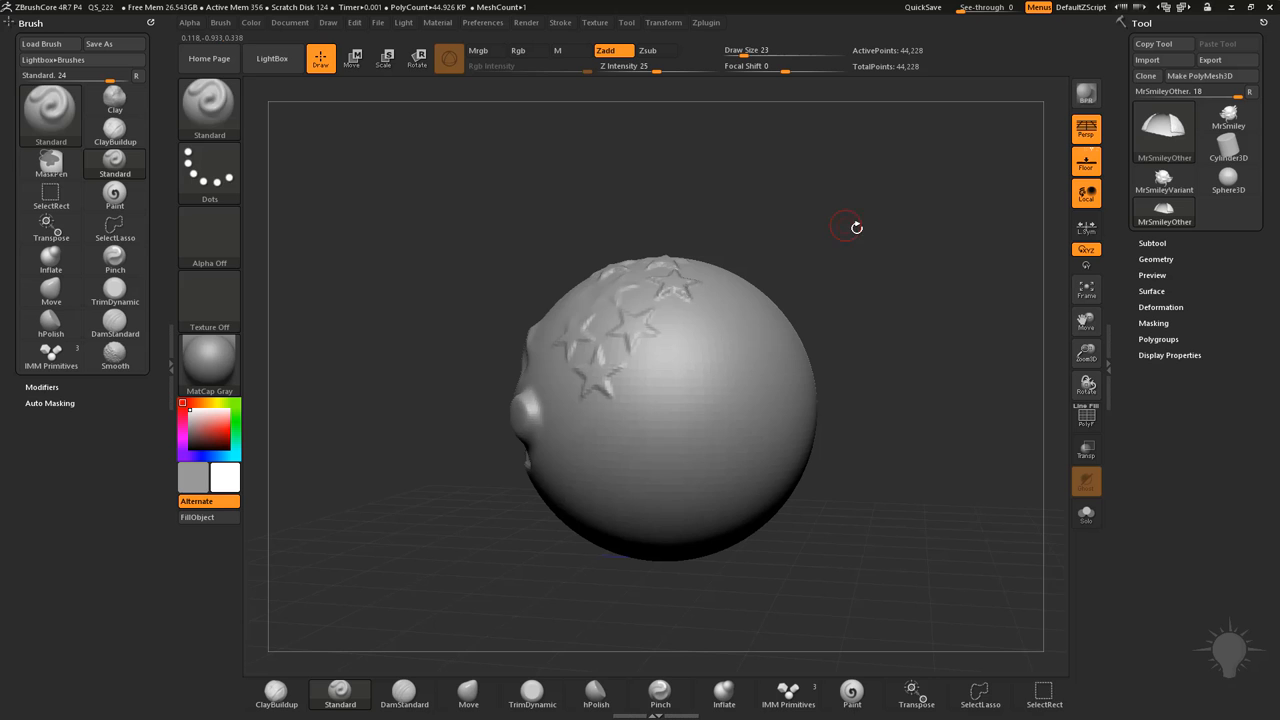
# Turn perspective off, rotate to a side view and mark a rectangle over the sphere's left half
pyautogui.click(1086, 128)
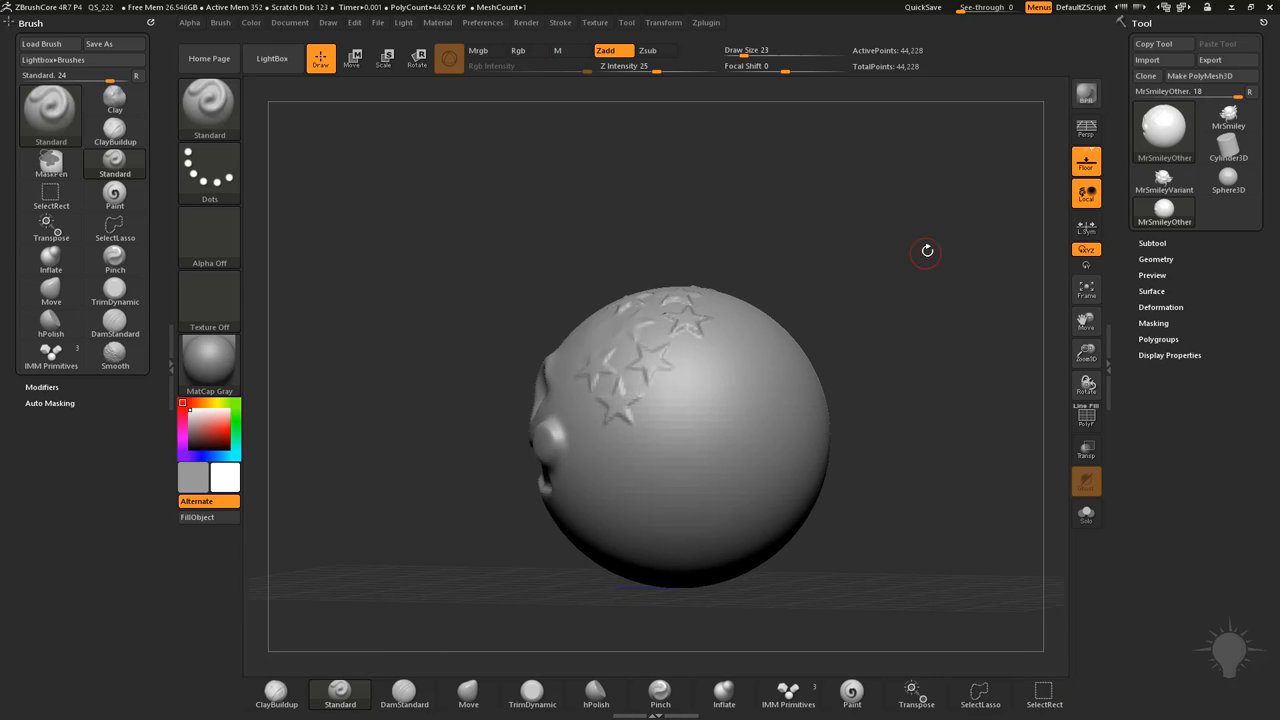
pyautogui.moveTo(900, 215)
pyautogui.mouseDown(button='right')
pyautogui.moveTo(912, 266)
pyautogui.moveTo(847, 231)
pyautogui.mouseUp(button='right')
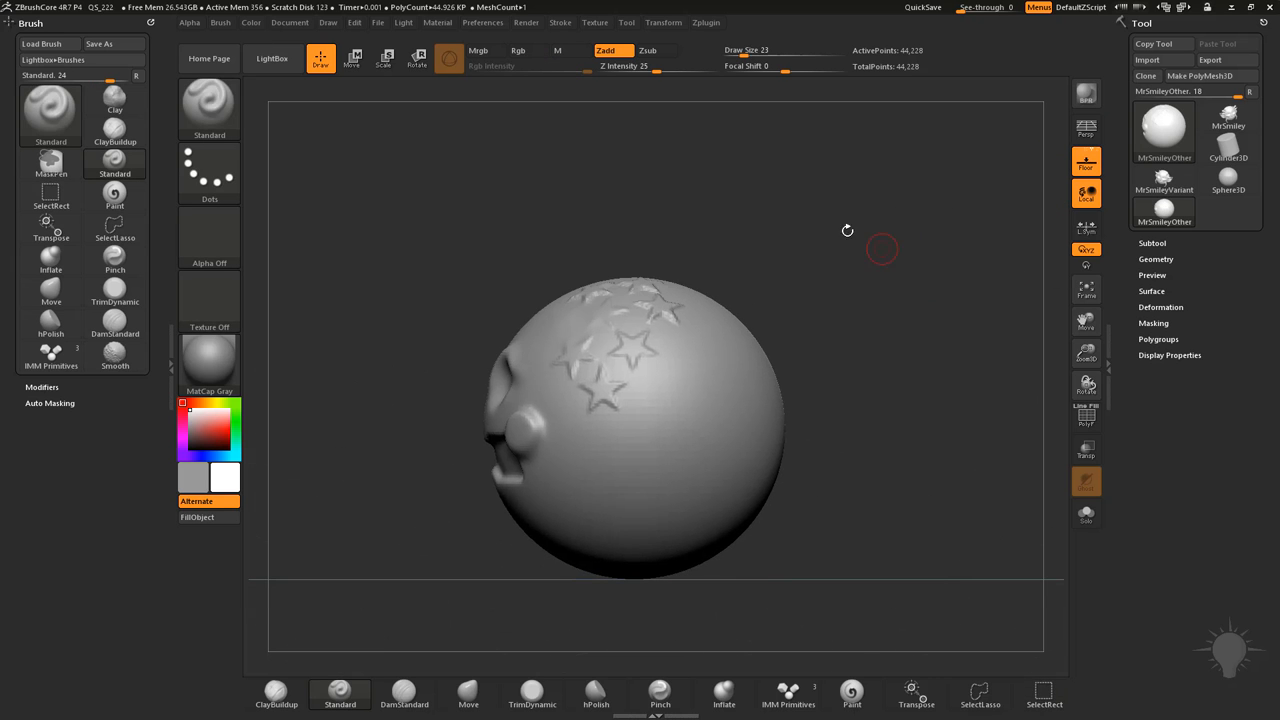
pyautogui.hotkey('ctrl', 'shift')
pyautogui.moveTo(885, 158)
pyautogui.keyDown('ctrl'); pyautogui.keyDown('shift'); pyautogui.mouseDown()
pyautogui.moveTo(679, 576)
pyautogui.moveTo(934, 548)
pyautogui.moveTo(617, 573)
pyautogui.mouseUp(); pyautogui.keyUp('shift'); pyautogui.keyUp('ctrl')
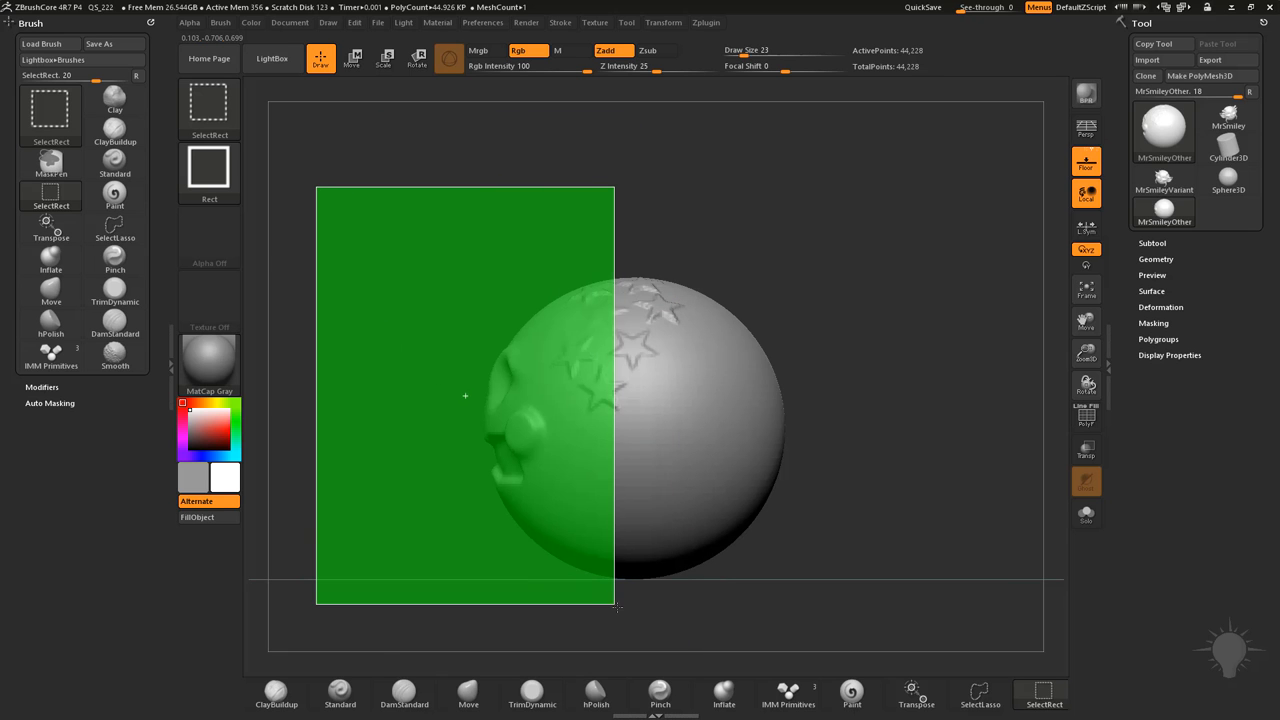
# Hide the right half of the sphere, reveal it, then isolate the left half again facing forward
pyautogui.keyDown('ctrl'); pyautogui.keyDown('shift'); pyautogui.moveTo(617, 573); pyautogui.dragTo(632, 622); pyautogui.keyUp('shift'); pyautogui.keyUp('ctrl')
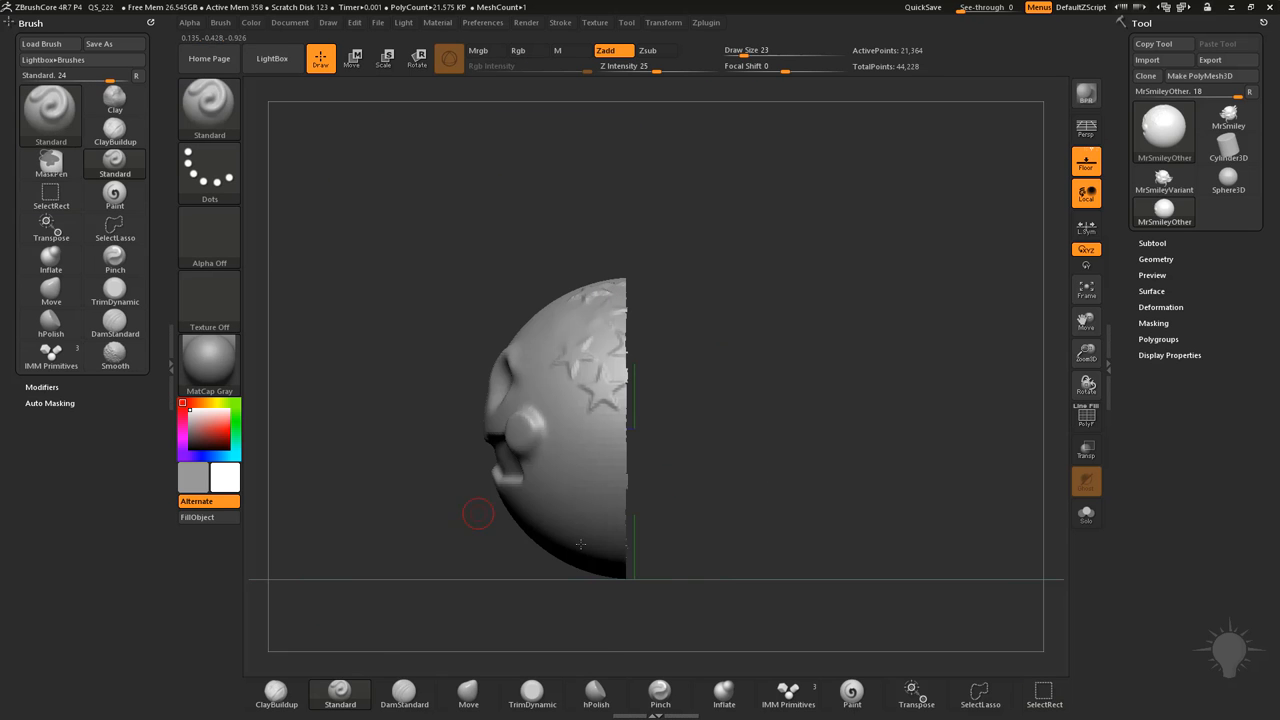
pyautogui.keyDown('ctrl'); pyautogui.keyDown('shift'); pyautogui.click(800, 275); pyautogui.keyUp('shift'); pyautogui.keyUp('ctrl')
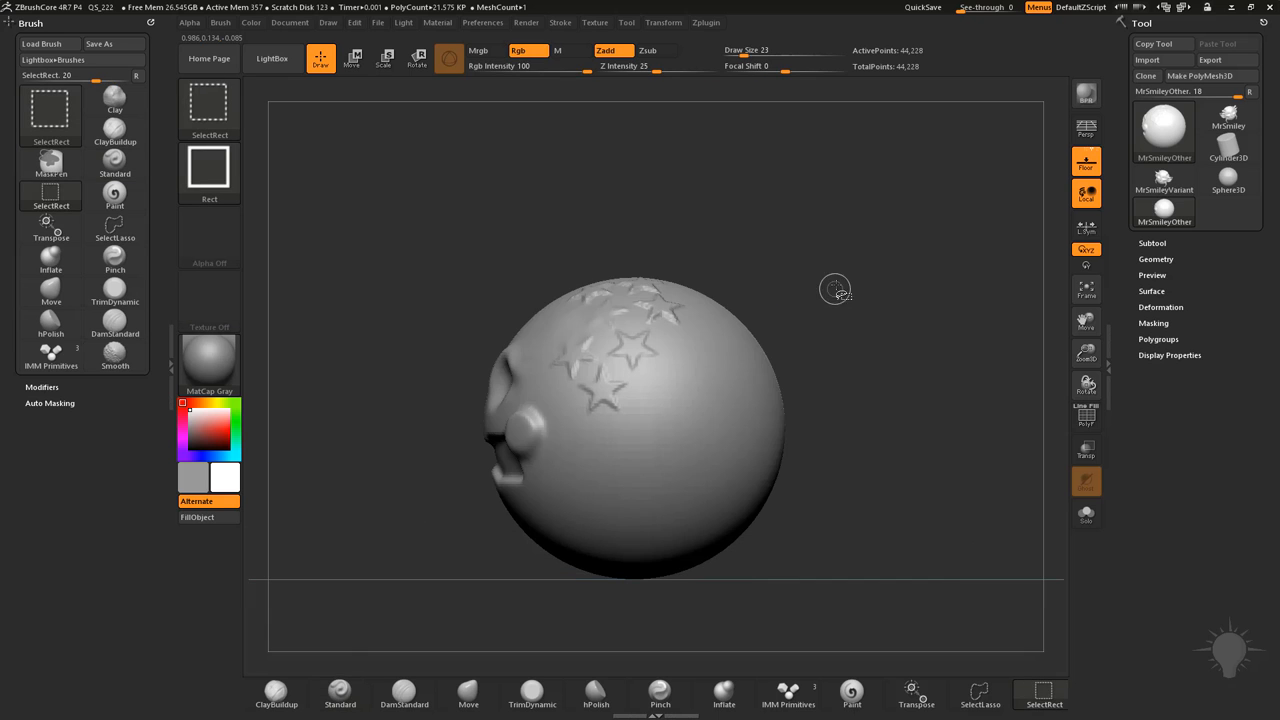
pyautogui.keyDown('ctrl'); pyautogui.keyDown('shift'); pyautogui.moveTo(900, 198); pyautogui.dragTo(653, 624); pyautogui.keyUp('shift'); pyautogui.keyUp('ctrl')
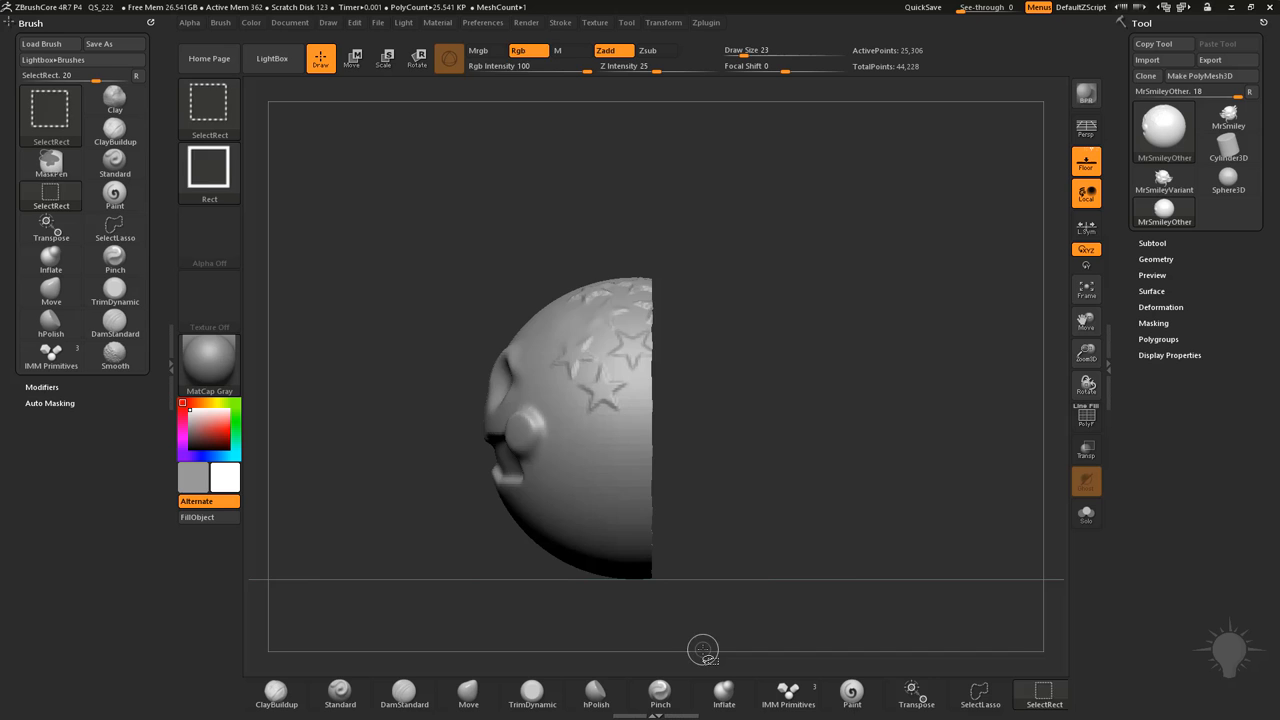
pyautogui.keyDown('shift'); pyautogui.moveTo(760, 300); pyautogui.dragTo(785, 333); pyautogui.keyUp('shift')
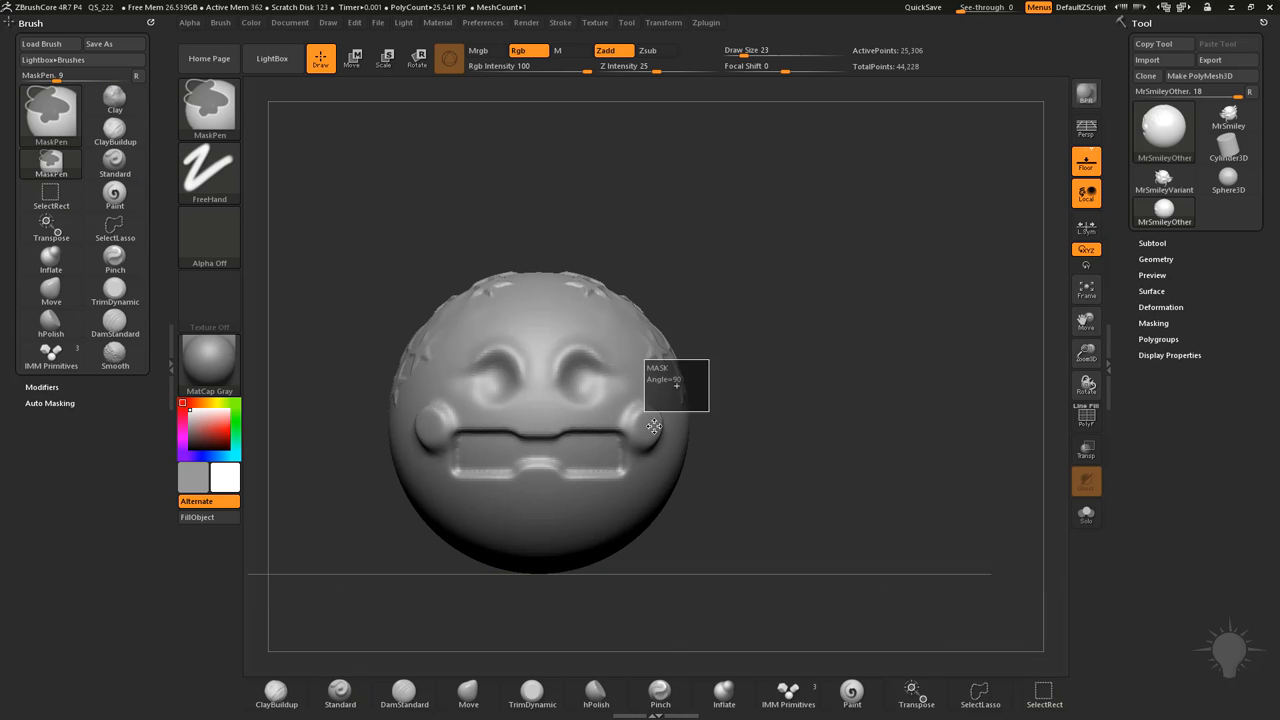
# Mask rectangles over both eyes of the half-head, inspect it from the side, then show the hidden half again
pyautogui.keyDown('ctrl'); pyautogui.moveTo(654, 427); pyautogui.dragTo(560, 350); pyautogui.keyUp('ctrl')
pyautogui.keyDown('ctrl'); pyautogui.moveTo(520, 410); pyautogui.dragTo(460, 345); pyautogui.keyUp('ctrl')
pyautogui.moveTo(870, 367)
pyautogui.keyDown('shift'); pyautogui.mouseDown()
pyautogui.moveTo(735, 366)
pyautogui.moveTo(596, 470)
pyautogui.mouseUp(); pyautogui.keyUp('shift')
pyautogui.moveTo(687, 380); pyautogui.dragTo(750, 400)
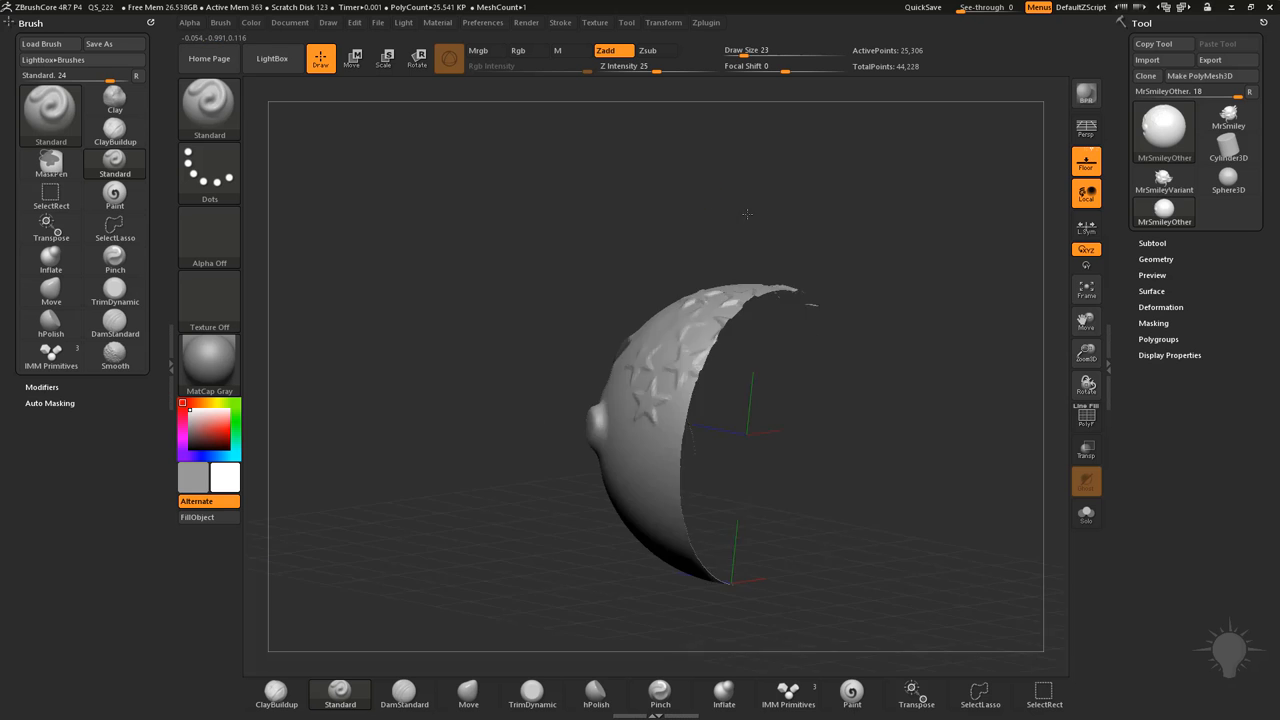
pyautogui.keyDown('alt'); pyautogui.moveTo(985, 398); pyautogui.dragTo(932, 337); pyautogui.keyUp('alt')
pyautogui.moveTo(866, 283); pyautogui.dragTo(876, 291)
pyautogui.hotkey('ctrl', 'shift')
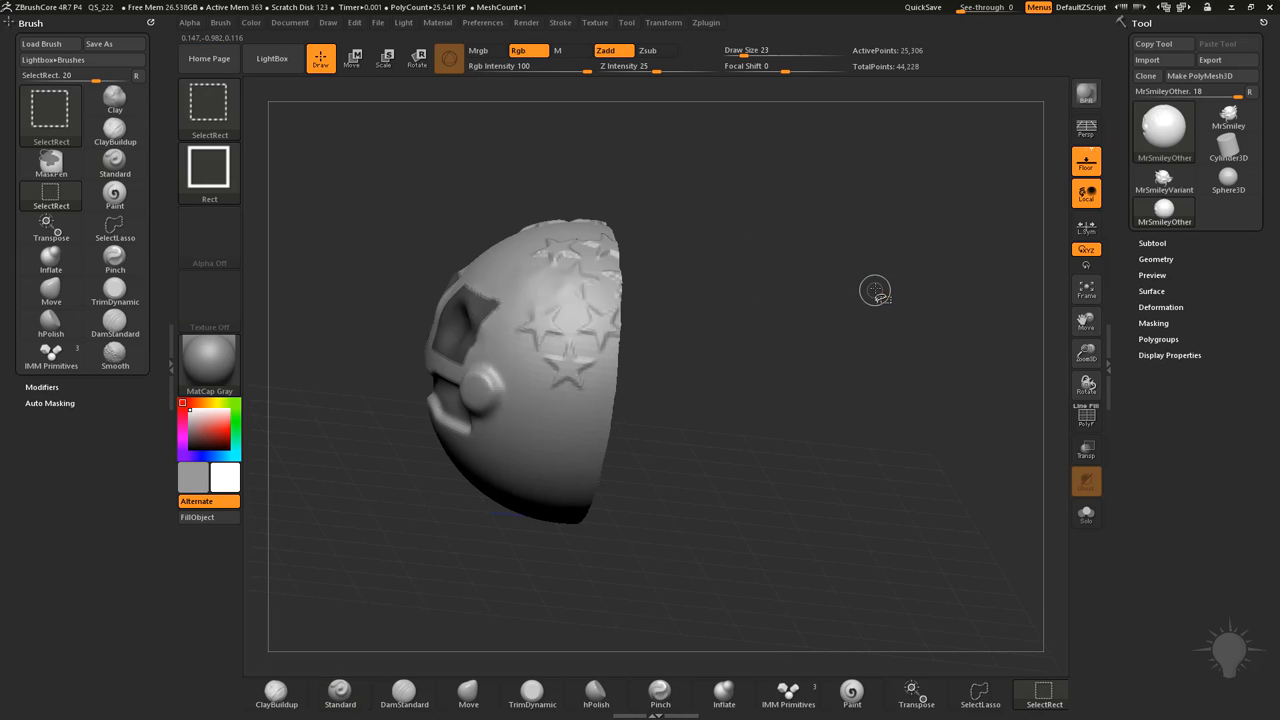
pyautogui.keyDown('ctrl'); pyautogui.keyDown('shift'); pyautogui.click(868, 246); pyautogui.keyUp('shift'); pyautogui.keyUp('ctrl')
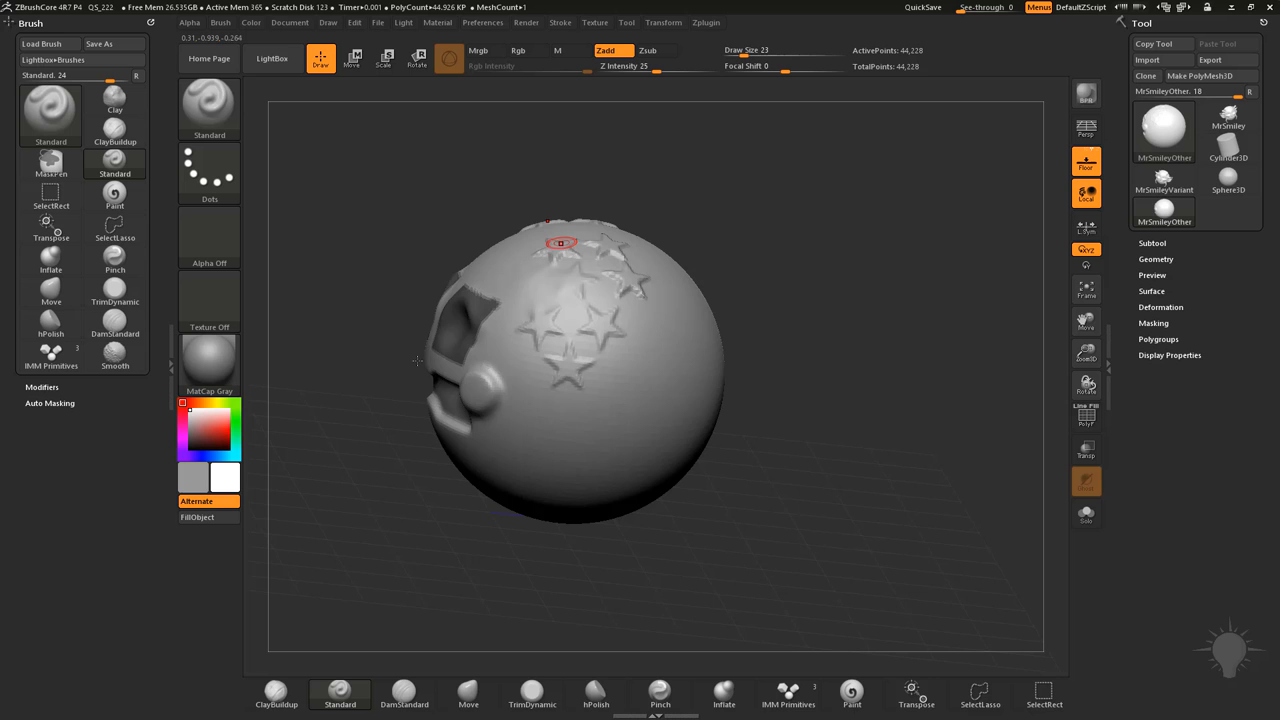
# Orbit around the model and snap the smiley face straight toward the camera
pyautogui.moveTo(835, 253); pyautogui.dragTo(588, 340)
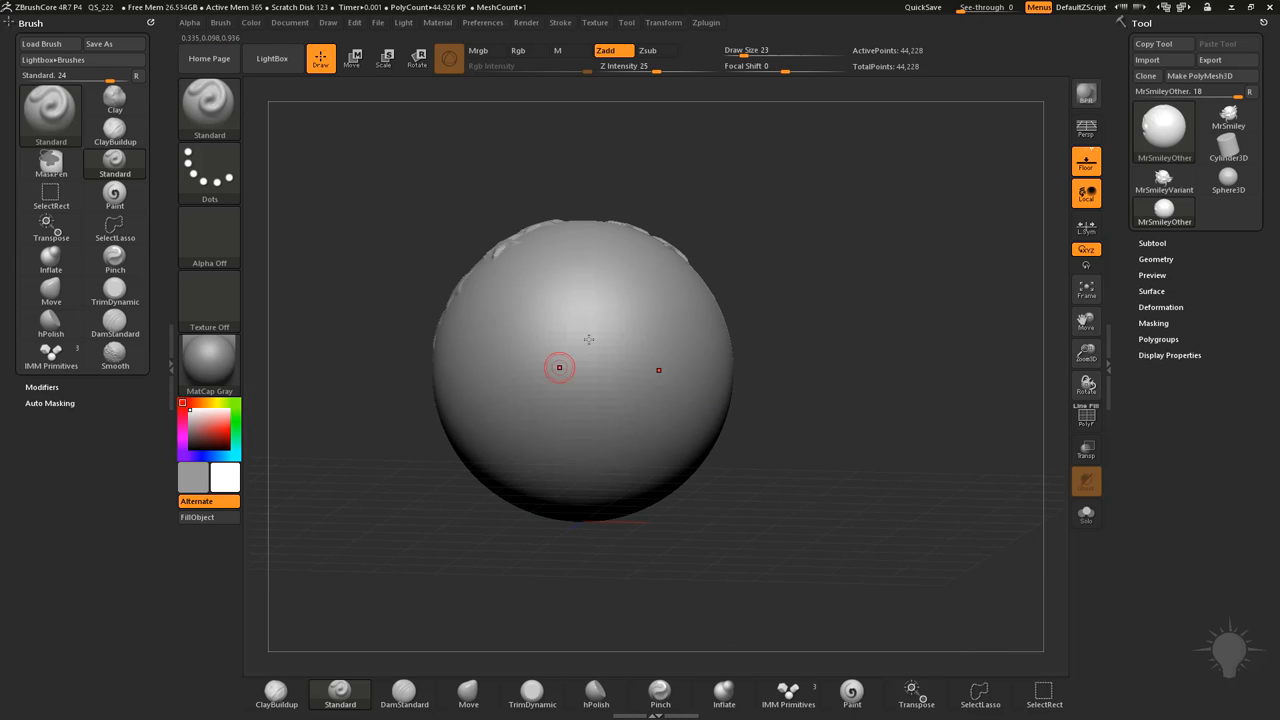
pyautogui.moveTo(785, 192)
pyautogui.mouseDown()
pyautogui.moveTo(870, 210)
pyautogui.moveTo(836, 228)
pyautogui.mouseUp()
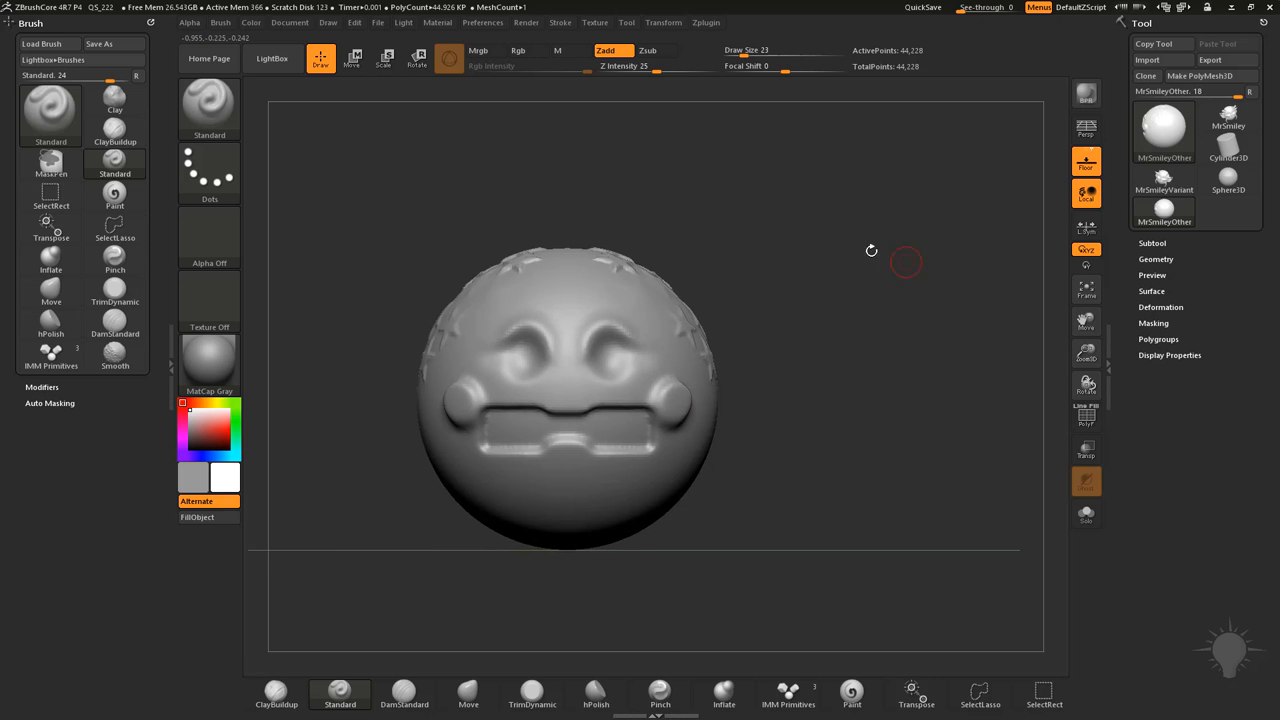
pyautogui.moveTo(872, 250); pyautogui.dragTo(890, 300)
# Choose the SelectLasso freehand selection brush from the brush popup
pyautogui.hotkey('ctrl', 'shift')
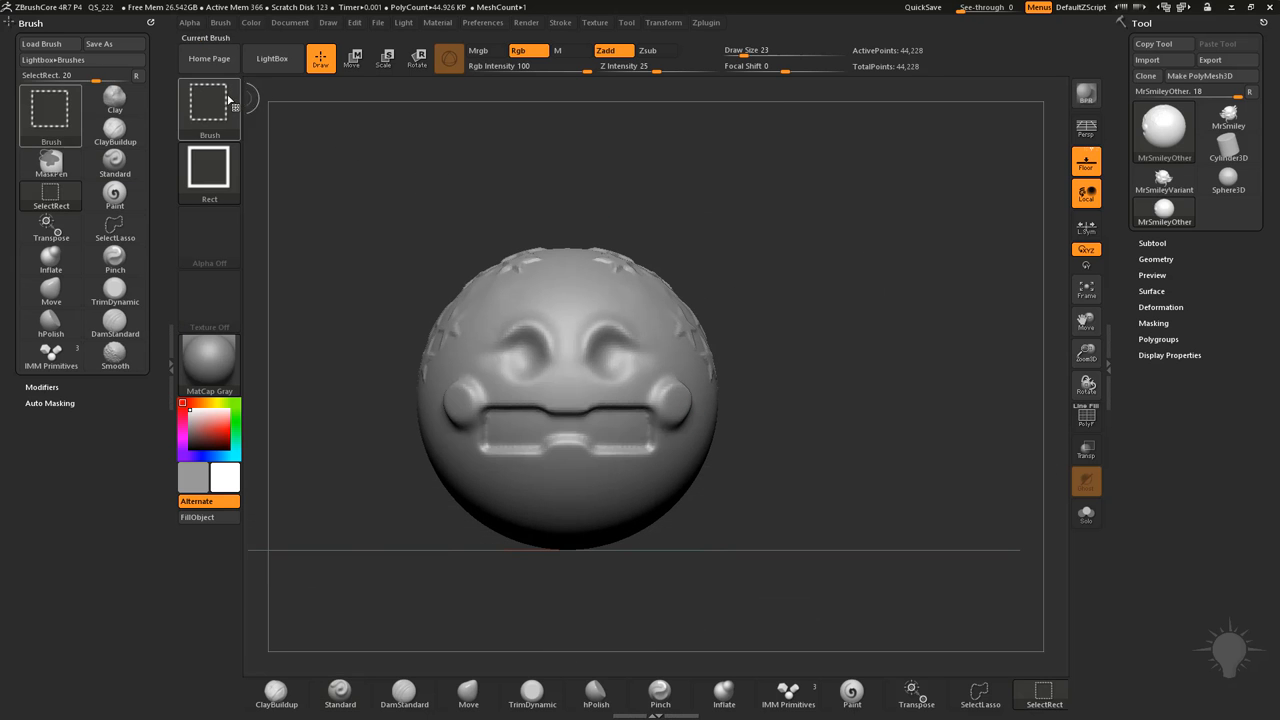
pyautogui.press('b')
pyautogui.click(290, 128)
pyautogui.click(700, 300)
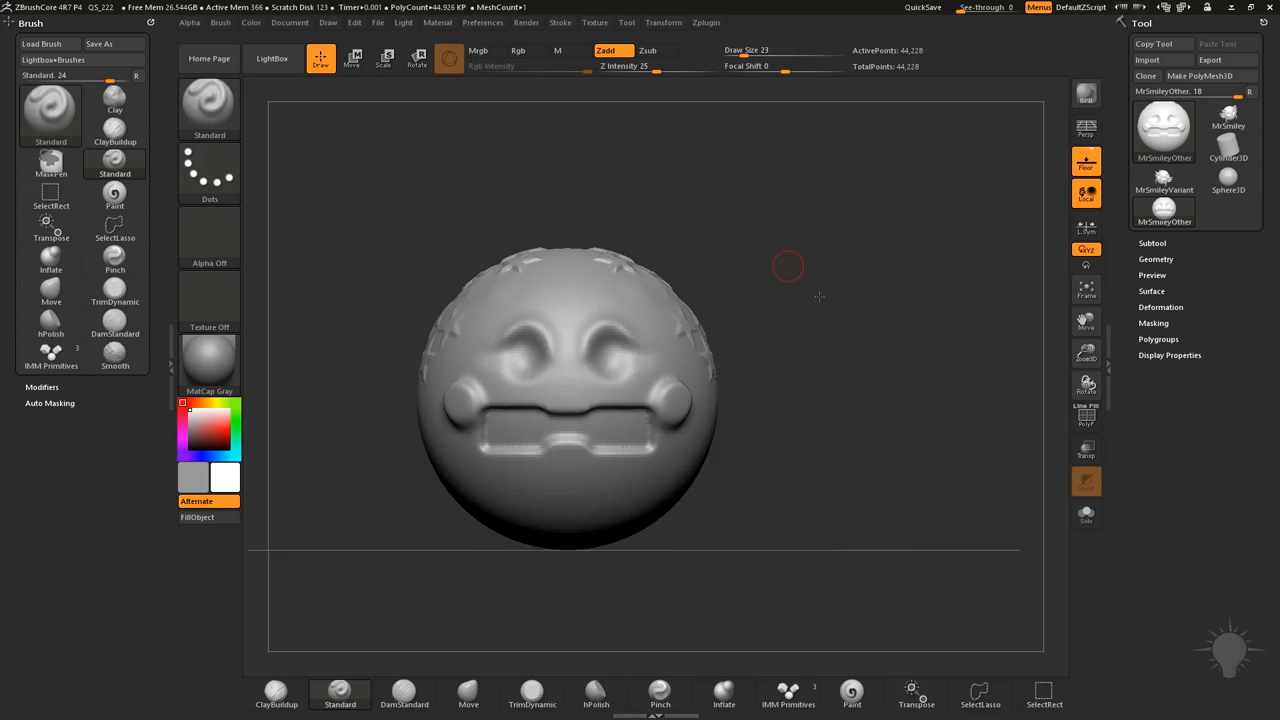
pyautogui.moveTo(820, 298); pyautogui.dragTo(845, 325)
# Lasso a region over the face to hide it, leaving two side pieces, and inspect them
pyautogui.hotkey('ctrl', 'shift')
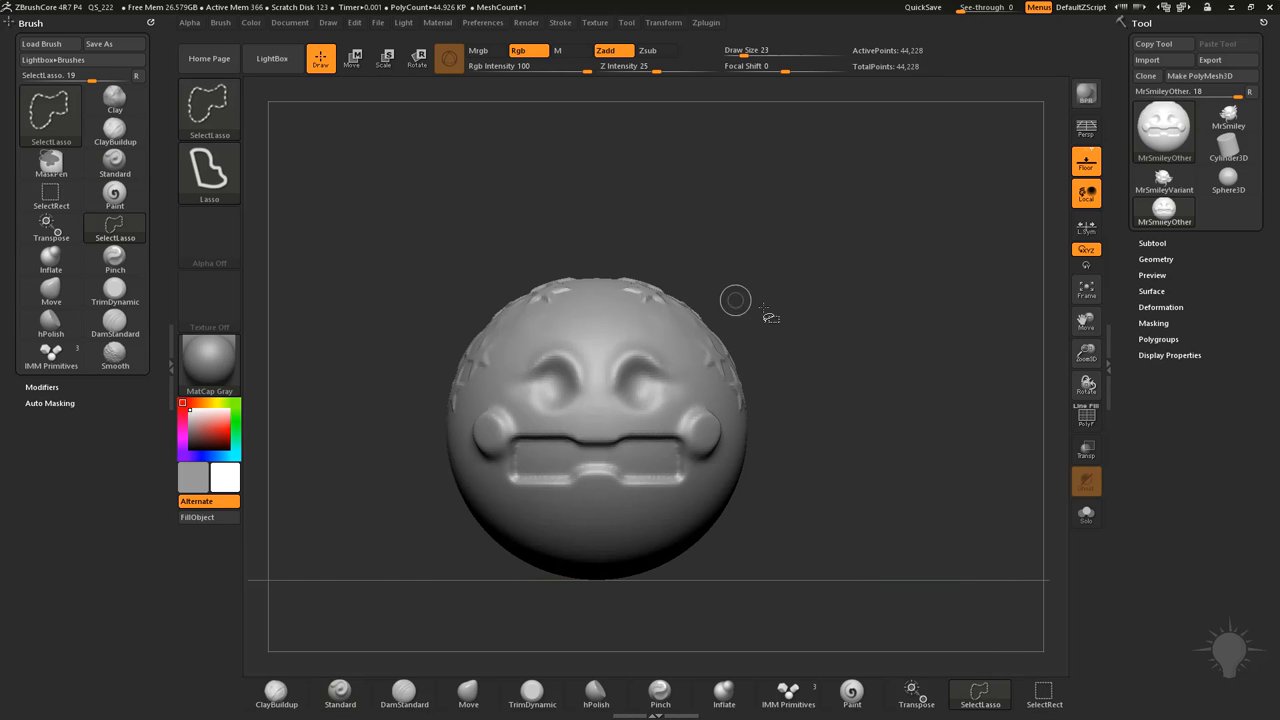
pyautogui.moveTo(861, 271)
pyautogui.keyDown('ctrl'); pyautogui.keyDown('alt'); pyautogui.keyDown('shift'); pyautogui.mouseDown()
pyautogui.moveTo(659, 413)
pyautogui.moveTo(698, 505)
pyautogui.moveTo(745, 442)
pyautogui.moveTo(800, 520)
pyautogui.moveTo(850, 540)
pyautogui.moveTo(873, 500)
pyautogui.moveTo(740, 460)
pyautogui.moveTo(920, 520)
pyautogui.mouseUp(); pyautogui.keyUp('shift'); pyautogui.keyUp('alt'); pyautogui.keyUp('ctrl')
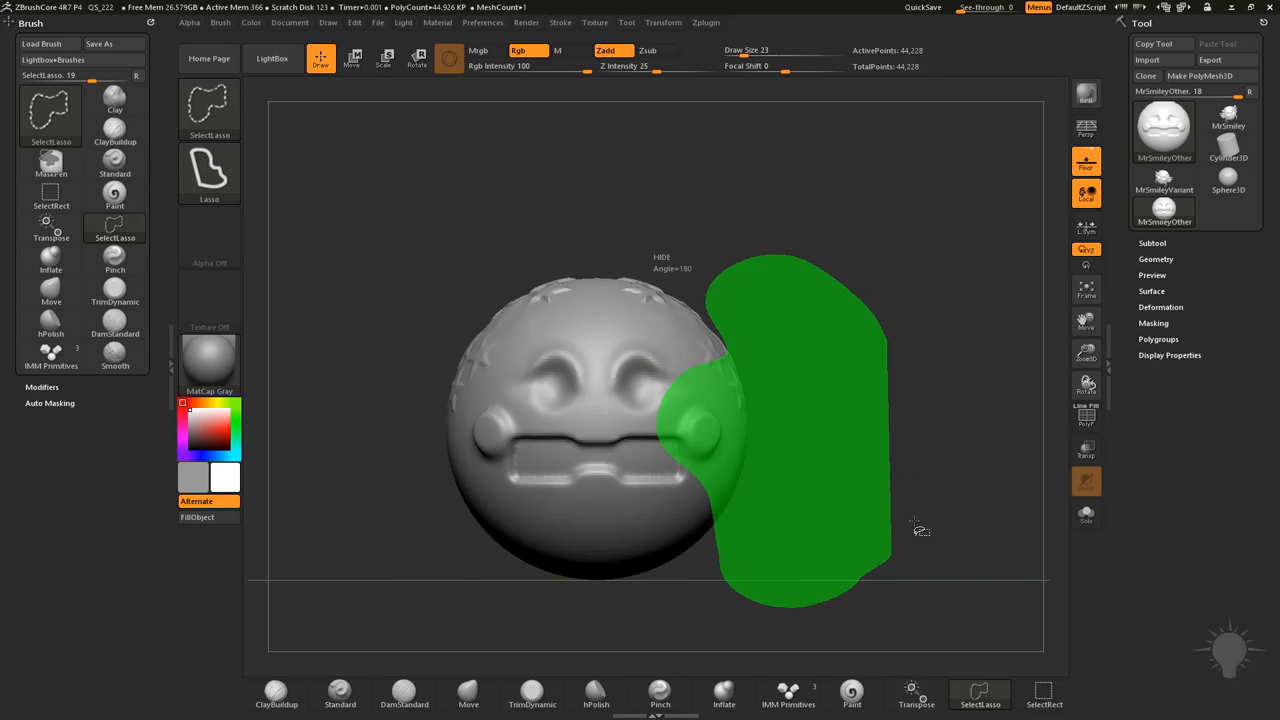
pyautogui.moveTo(917, 388)
pyautogui.mouseDown()
pyautogui.moveTo(960, 380)
pyautogui.moveTo(919, 370)
pyautogui.mouseUp()
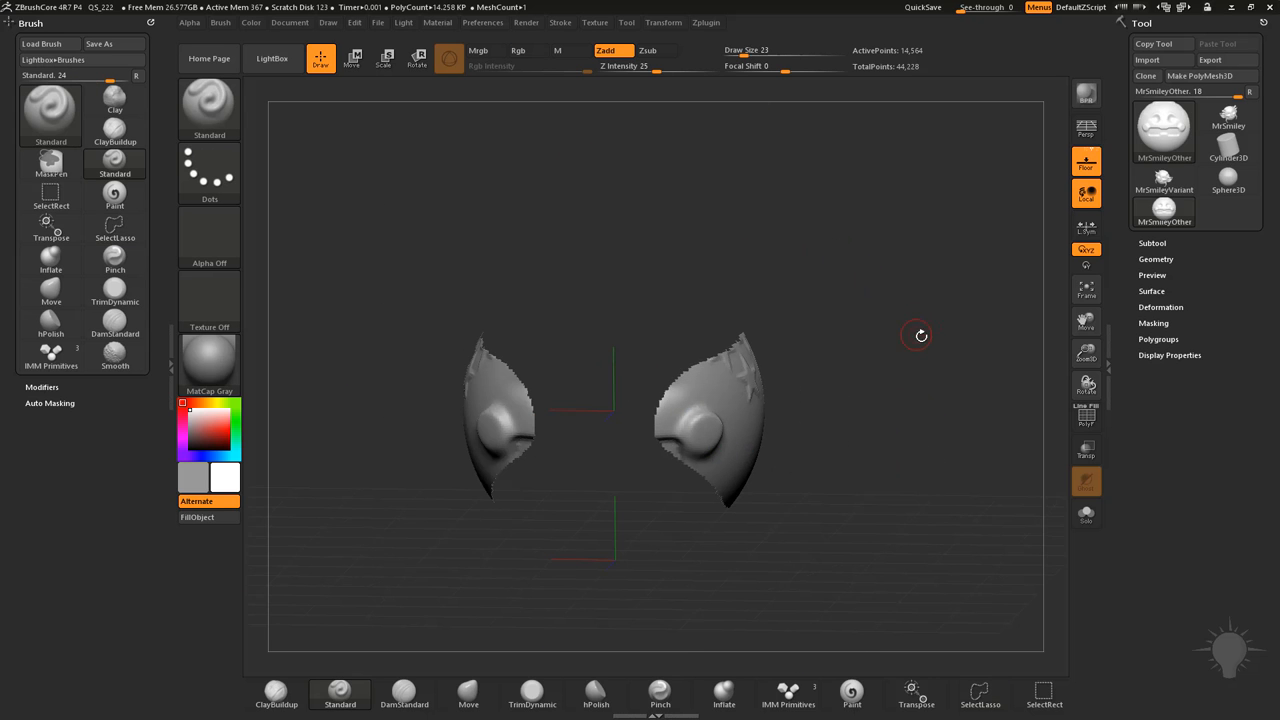
# Invert visibility so the starry cap, eyes and chin pieces are shown instead
pyautogui.moveTo(825, 263); pyautogui.dragTo(893, 298)
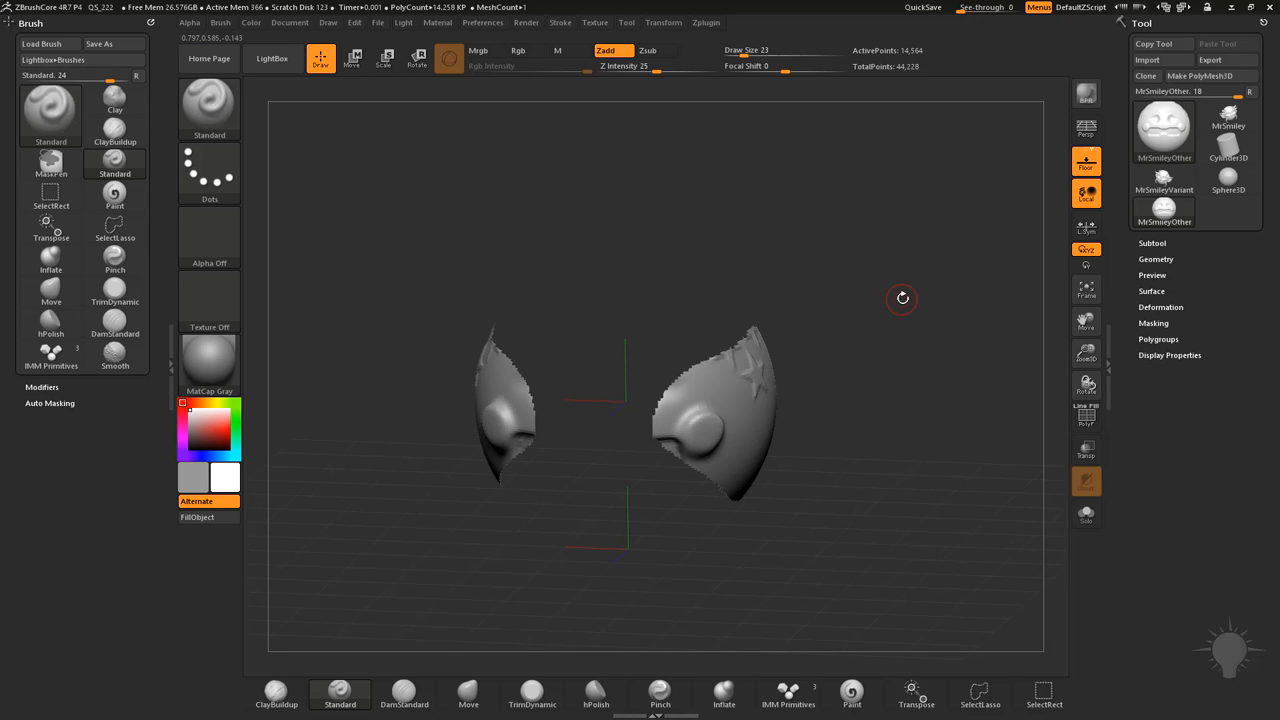
pyautogui.hotkey('ctrl', 'shift')
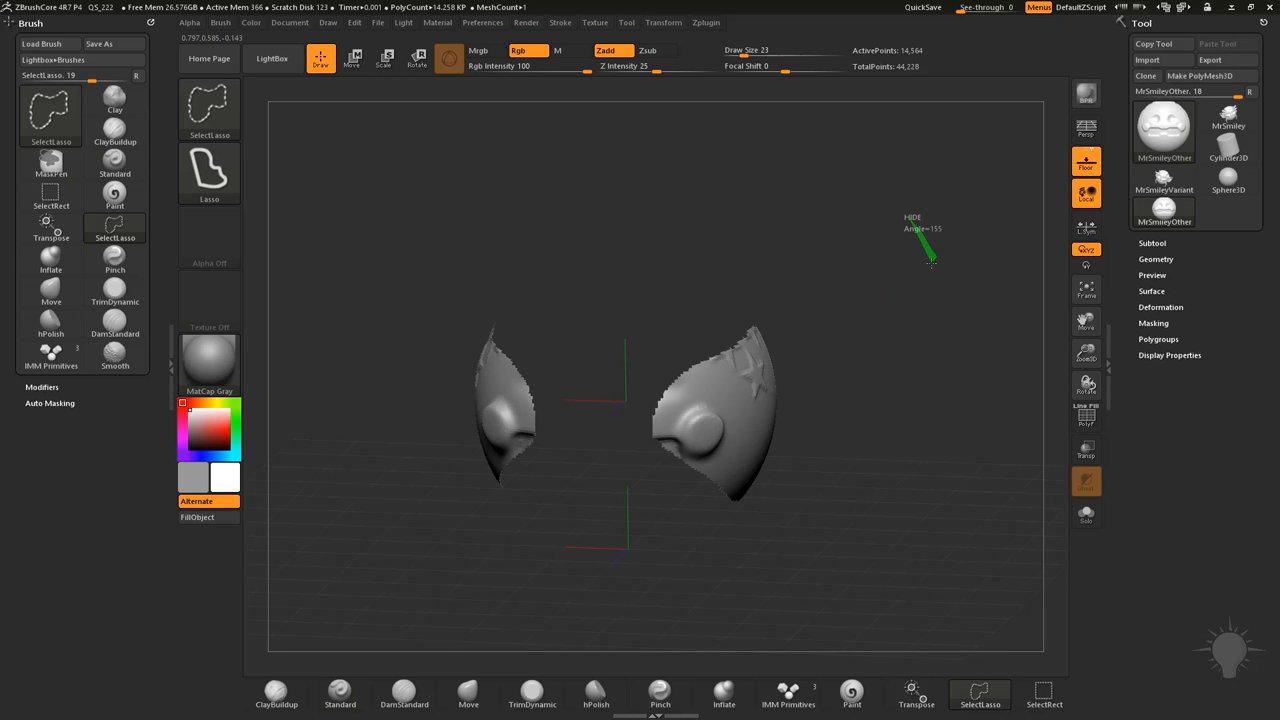
pyautogui.keyDown('ctrl'); pyautogui.keyDown('shift'); pyautogui.moveTo(912, 222); pyautogui.dragTo(930, 258); pyautogui.keyUp('shift'); pyautogui.keyUp('ctrl')
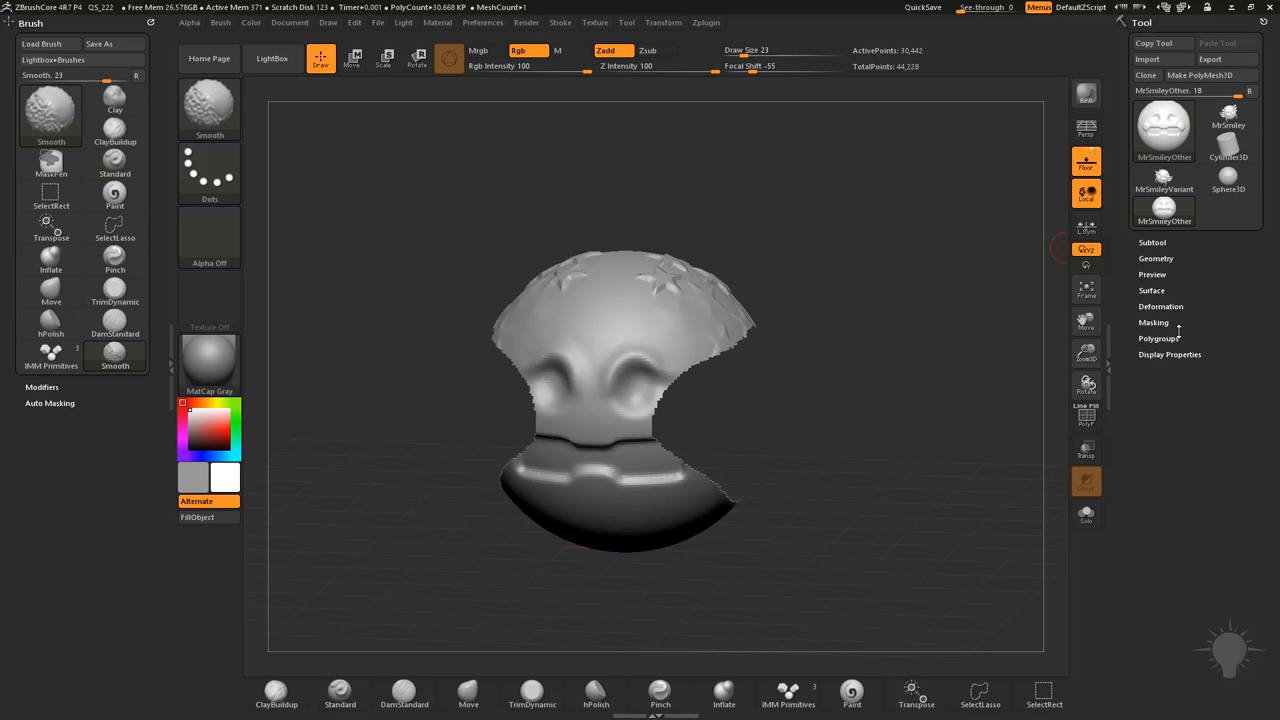
# Glance at the Masking options, then reveal the whole smiley head again
pyautogui.click(1153, 322)
pyautogui.click(1155, 322)
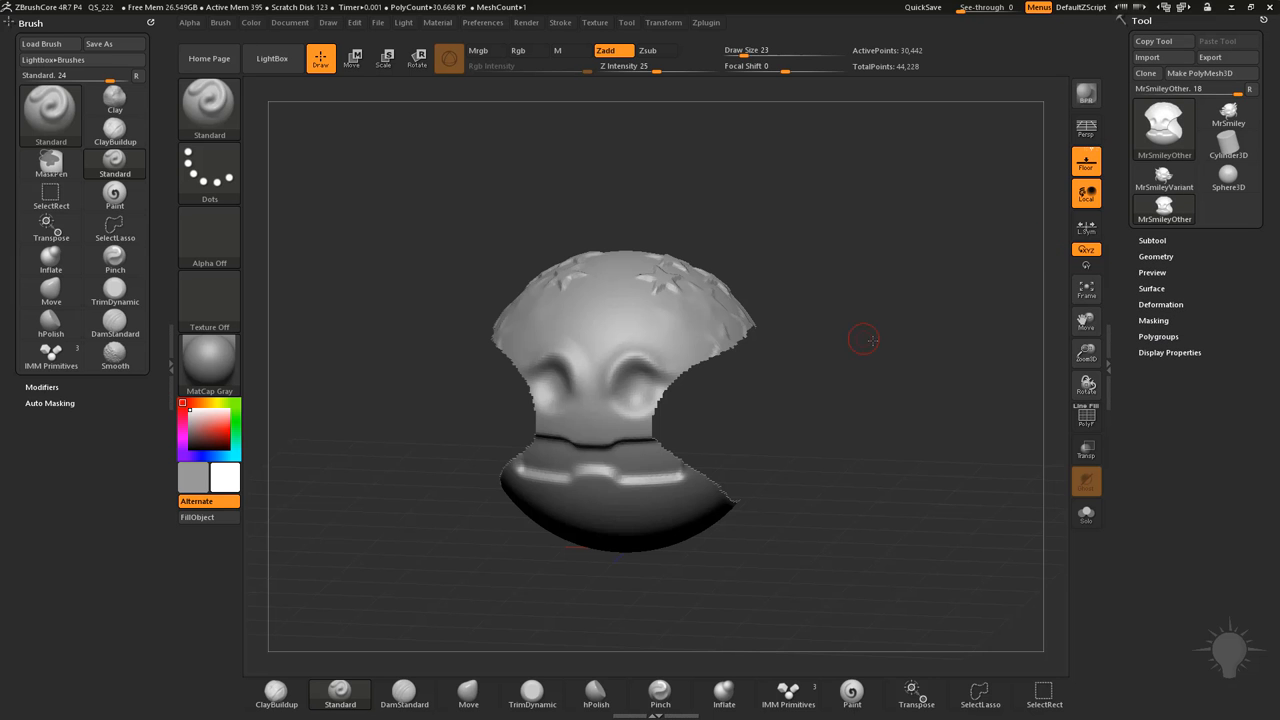
pyautogui.moveTo(870, 340); pyautogui.dragTo(900, 250)
pyautogui.keyDown('ctrl'); pyautogui.keyDown('shift'); pyautogui.click(882, 279); pyautogui.keyUp('shift'); pyautogui.keyUp('ctrl')
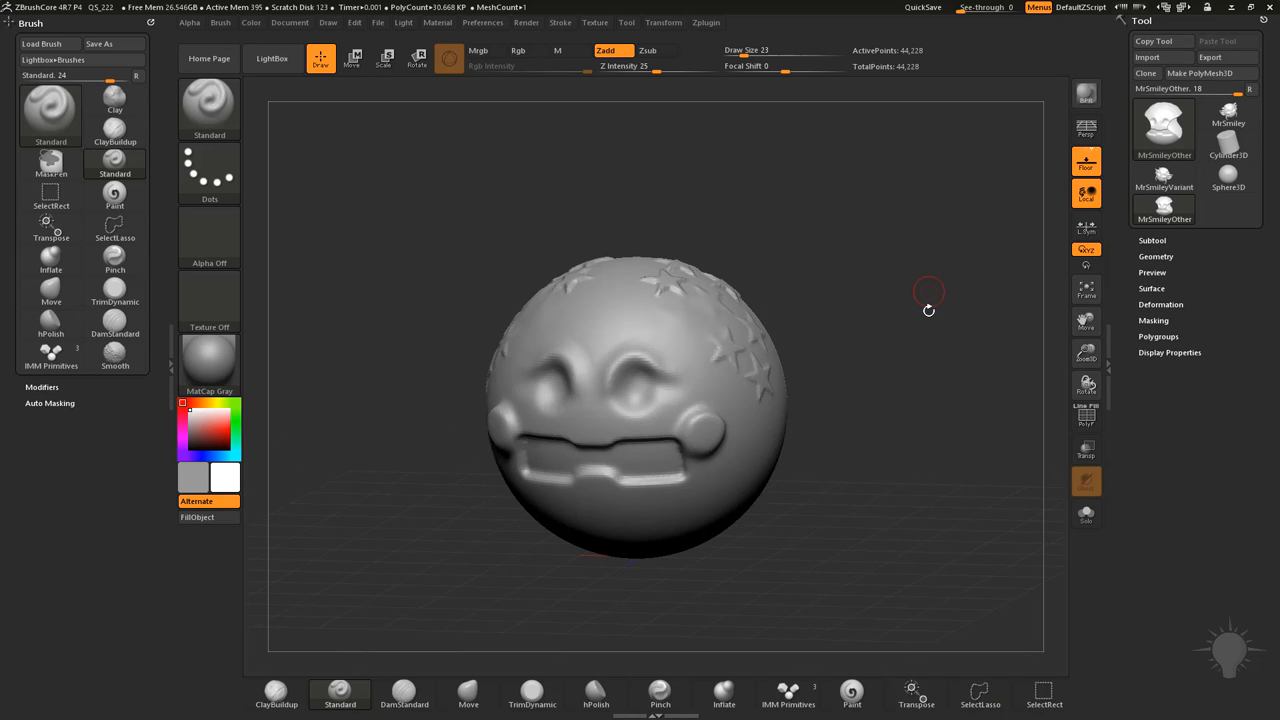
# Return to SelectRect and make sure the whole head is visible
pyautogui.moveTo(930, 300); pyautogui.dragTo(940, 280)
pyautogui.click(209, 108)
pyautogui.click(262, 128)
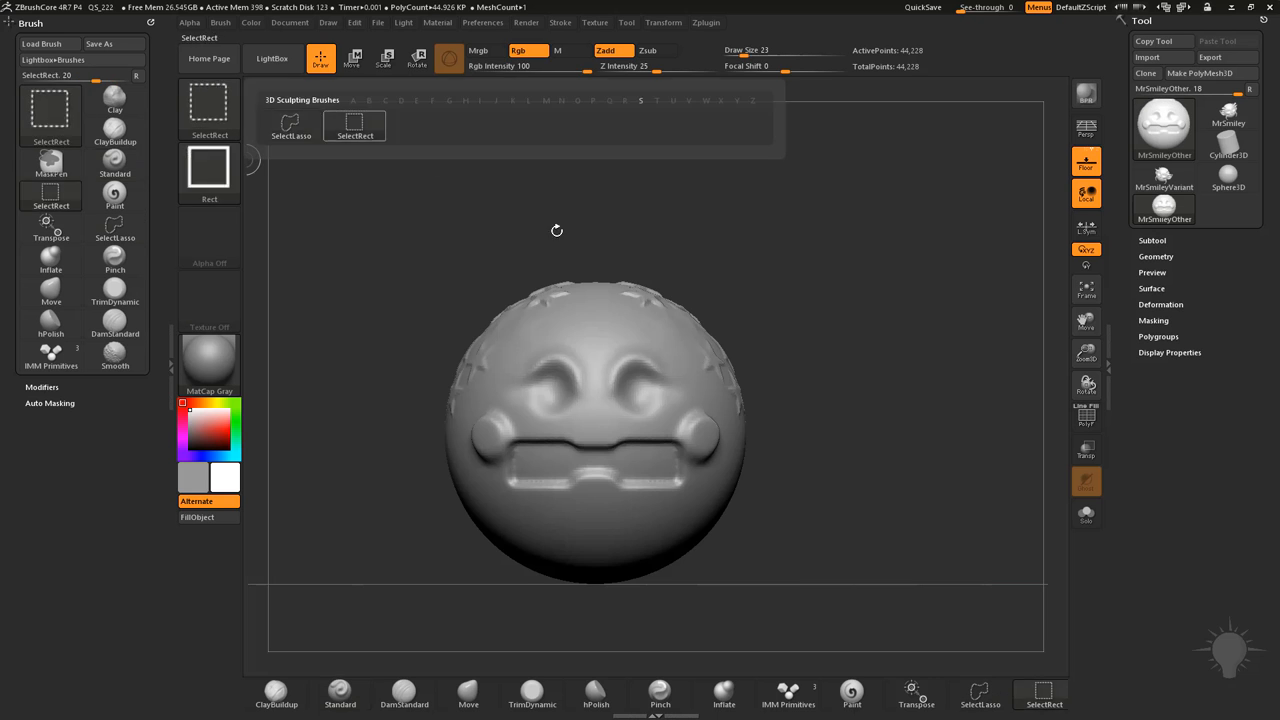
pyautogui.moveTo(830, 280)
pyautogui.mouseDown()
pyautogui.moveTo(821, 225)
pyautogui.moveTo(628, 390)
pyautogui.mouseUp()
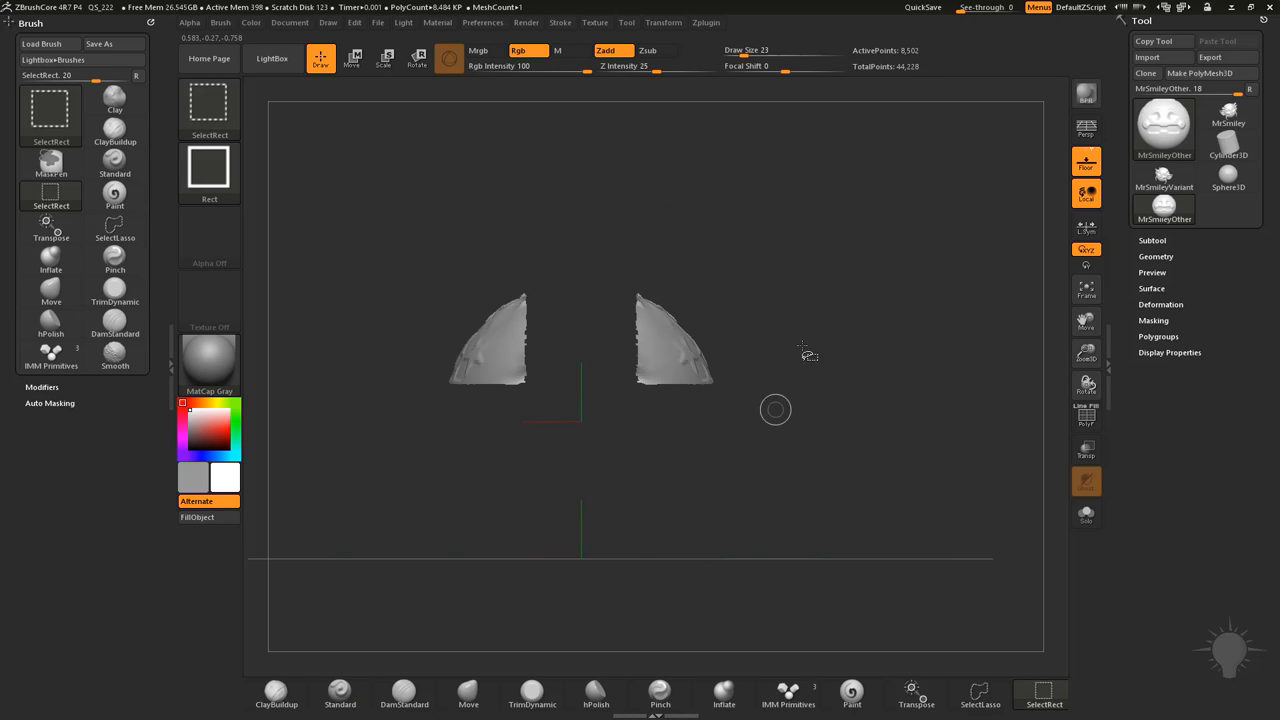
pyautogui.keyDown('ctrl'); pyautogui.keyDown('shift'); pyautogui.moveTo(885, 165); pyautogui.dragTo(915, 215); pyautogui.keyUp('shift'); pyautogui.keyUp('ctrl')
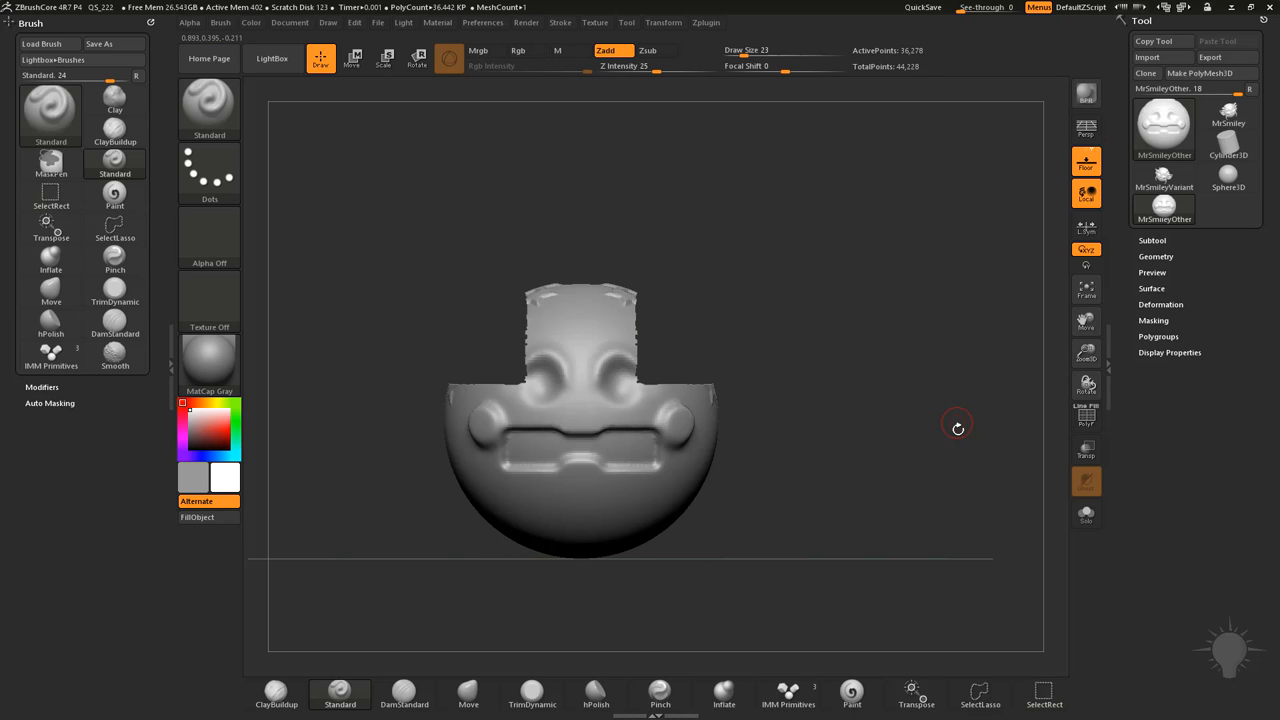
pyautogui.hotkey('ctrl', 'shift')
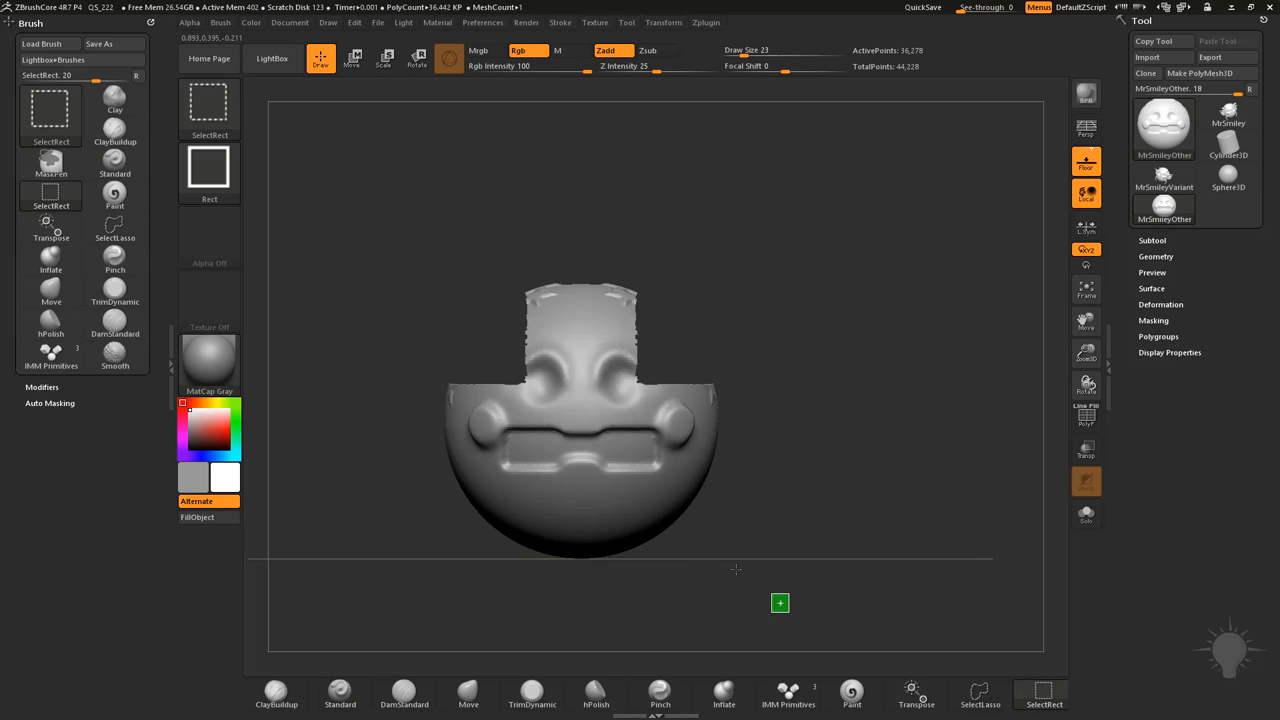
# Hide rectangular patches over the lower corners and forehead of the head
pyautogui.keyDown('ctrl'); pyautogui.keyDown('shift'); pyautogui.moveTo(789, 612); pyautogui.dragTo(640, 472); pyautogui.keyUp('shift'); pyautogui.keyUp('ctrl')
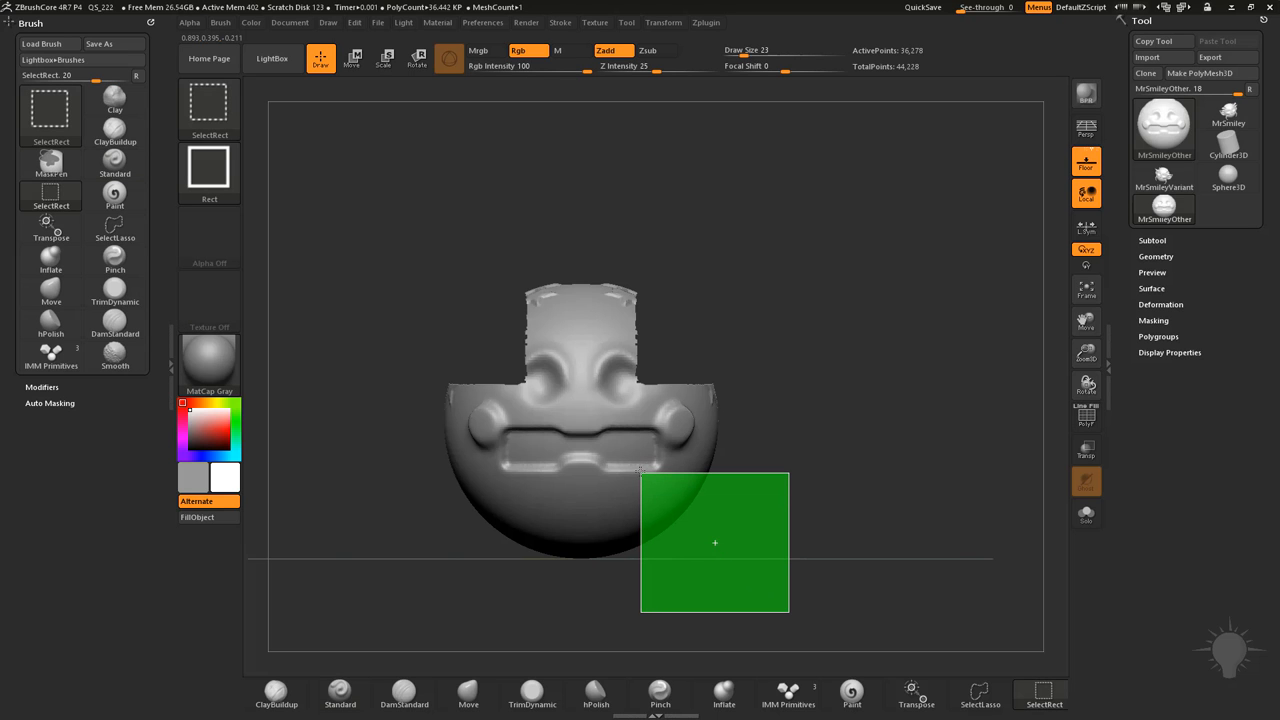
pyautogui.keyDown('ctrl'); pyautogui.keyDown('alt'); pyautogui.keyDown('shift'); pyautogui.moveTo(640, 471); pyautogui.dragTo(641, 471); pyautogui.keyUp('shift'); pyautogui.keyUp('alt'); pyautogui.keyUp('ctrl')
pyautogui.keyDown('ctrl'); pyautogui.keyDown('shift'); pyautogui.moveTo(538, 402); pyautogui.dragTo(600, 445); pyautogui.keyUp('shift'); pyautogui.keyUp('ctrl')
pyautogui.keyDown('ctrl'); pyautogui.keyDown('alt'); pyautogui.keyDown('shift'); pyautogui.moveTo(548, 308); pyautogui.dragTo(616, 384); pyautogui.keyUp('shift'); pyautogui.keyUp('alt'); pyautogui.keyUp('ctrl')
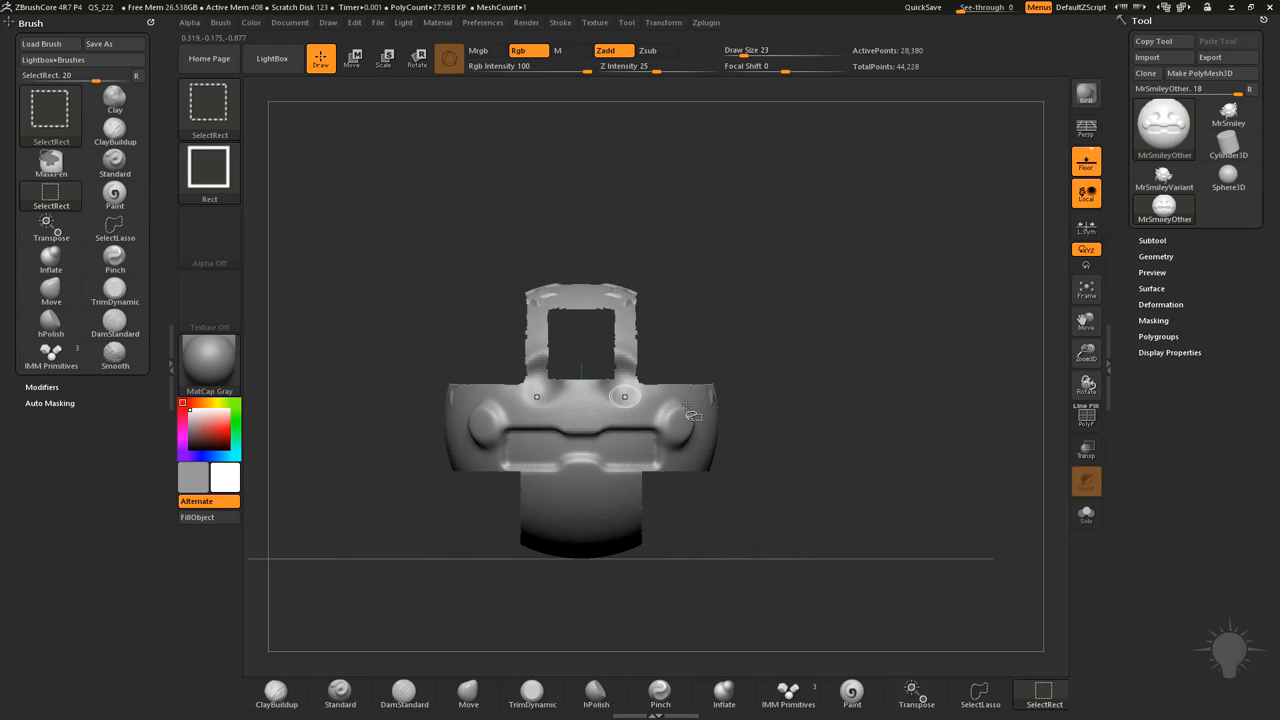
# Hide rectangular patches over both cheeks and the chin, leaving a cage-like shell
pyautogui.keyDown('ctrl'); pyautogui.keyDown('shift'); pyautogui.moveTo(703, 400); pyautogui.dragTo(626, 457); pyautogui.keyUp('shift'); pyautogui.keyUp('ctrl')
pyautogui.keyDown('ctrl'); pyautogui.keyDown('alt'); pyautogui.keyDown('shift'); pyautogui.moveTo(703, 452); pyautogui.dragTo(704, 452); pyautogui.keyUp('shift'); pyautogui.keyUp('alt'); pyautogui.keyUp('ctrl')
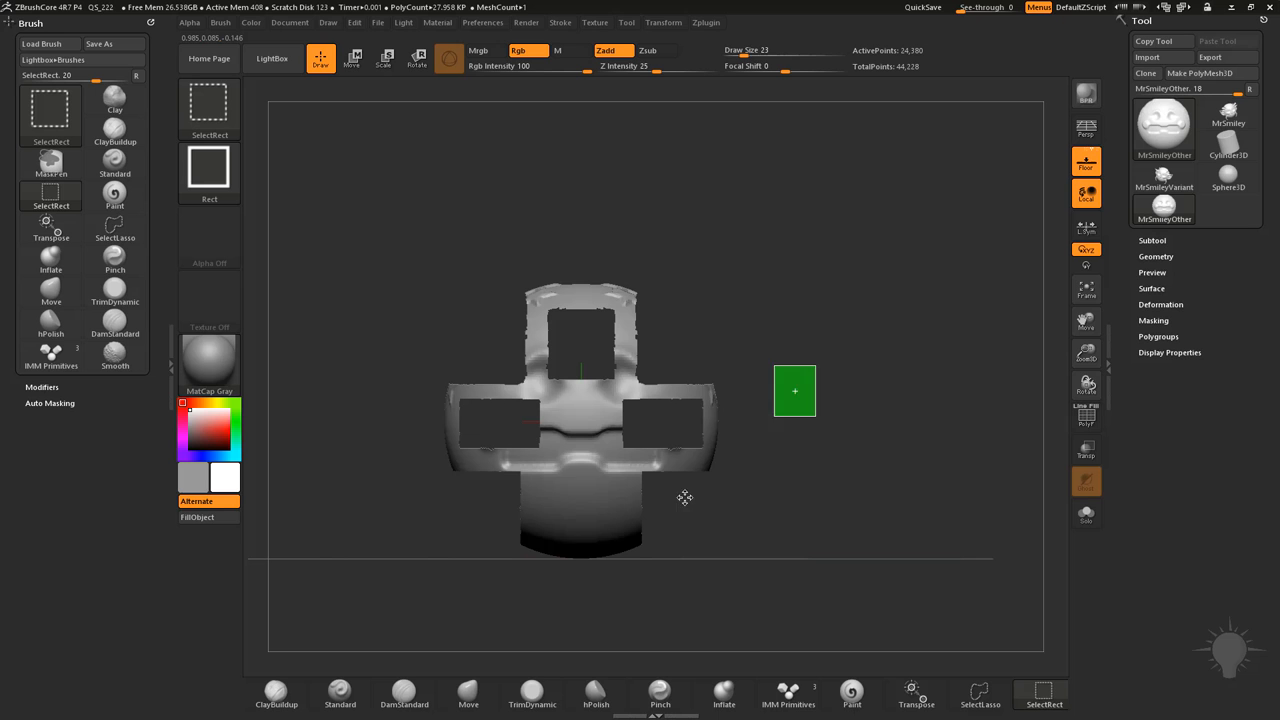
pyautogui.moveTo(548, 468)
pyautogui.keyDown('ctrl'); pyautogui.keyDown('shift'); pyautogui.mouseDown()
pyautogui.moveTo(584, 518)
pyautogui.moveTo(620, 530)
pyautogui.mouseUp(); pyautogui.keyUp('shift'); pyautogui.keyUp('ctrl')
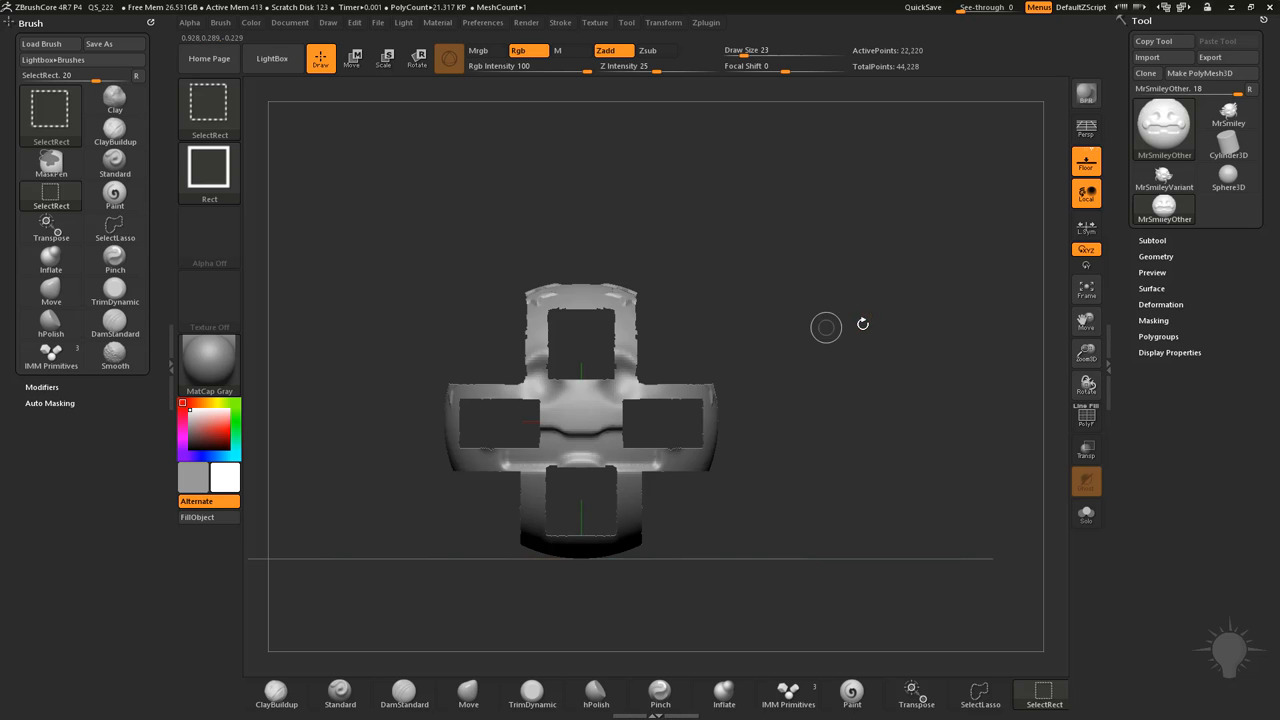
pyautogui.moveTo(825, 328); pyautogui.dragTo(874, 363)
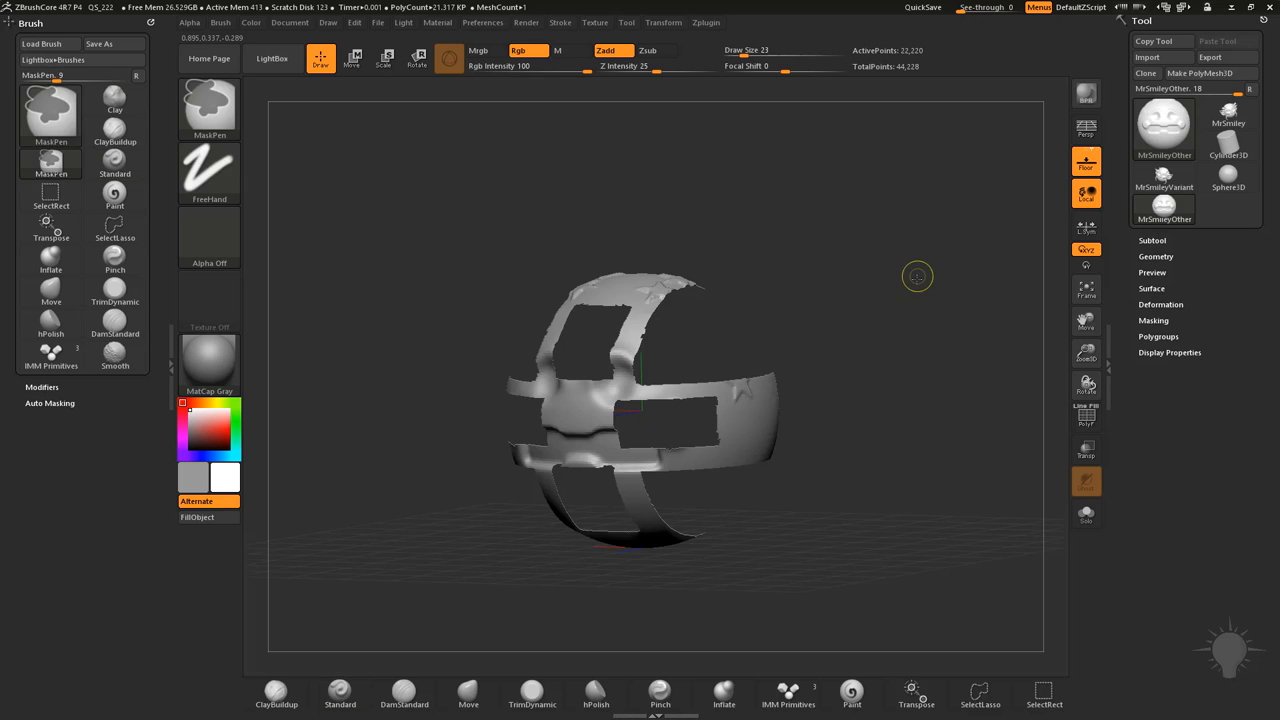
# Mask all the visible shell geometry and open the Masking options
pyautogui.keyDown('ctrl'); pyautogui.click(968, 292); pyautogui.keyUp('ctrl')
pyautogui.click(1153, 320)
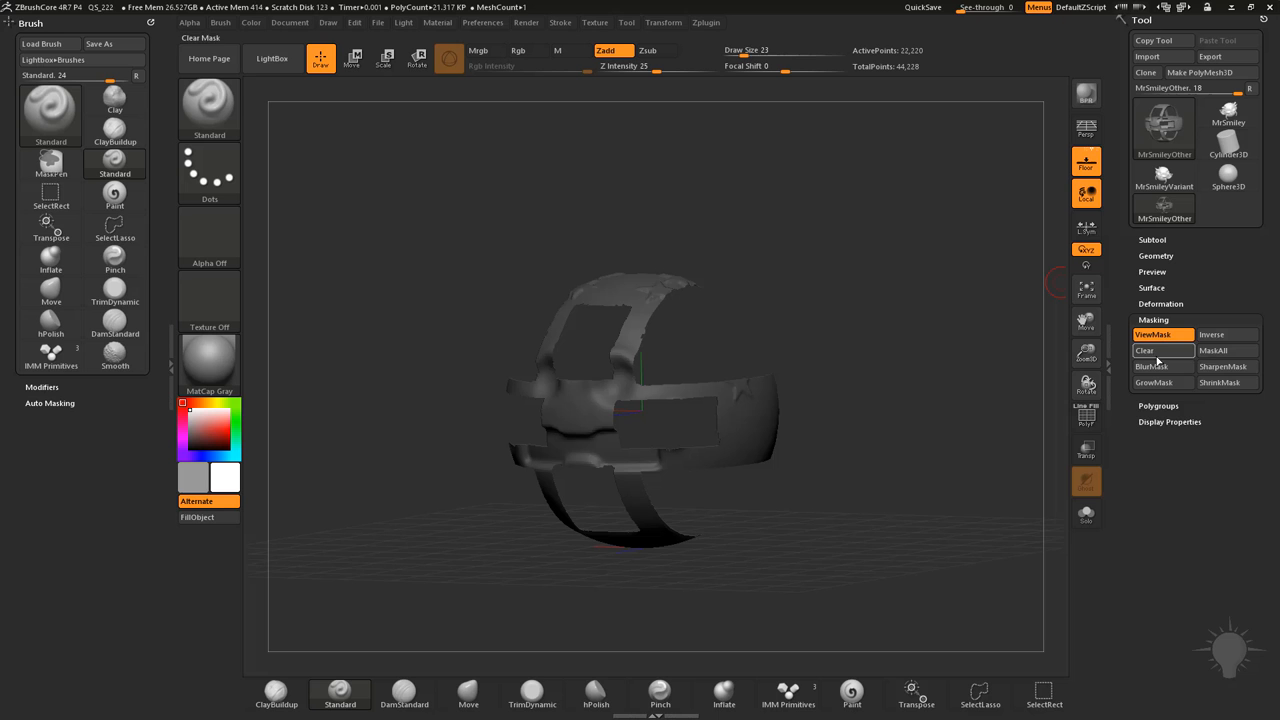
pyautogui.moveTo(902, 284); pyautogui.dragTo(899, 240)
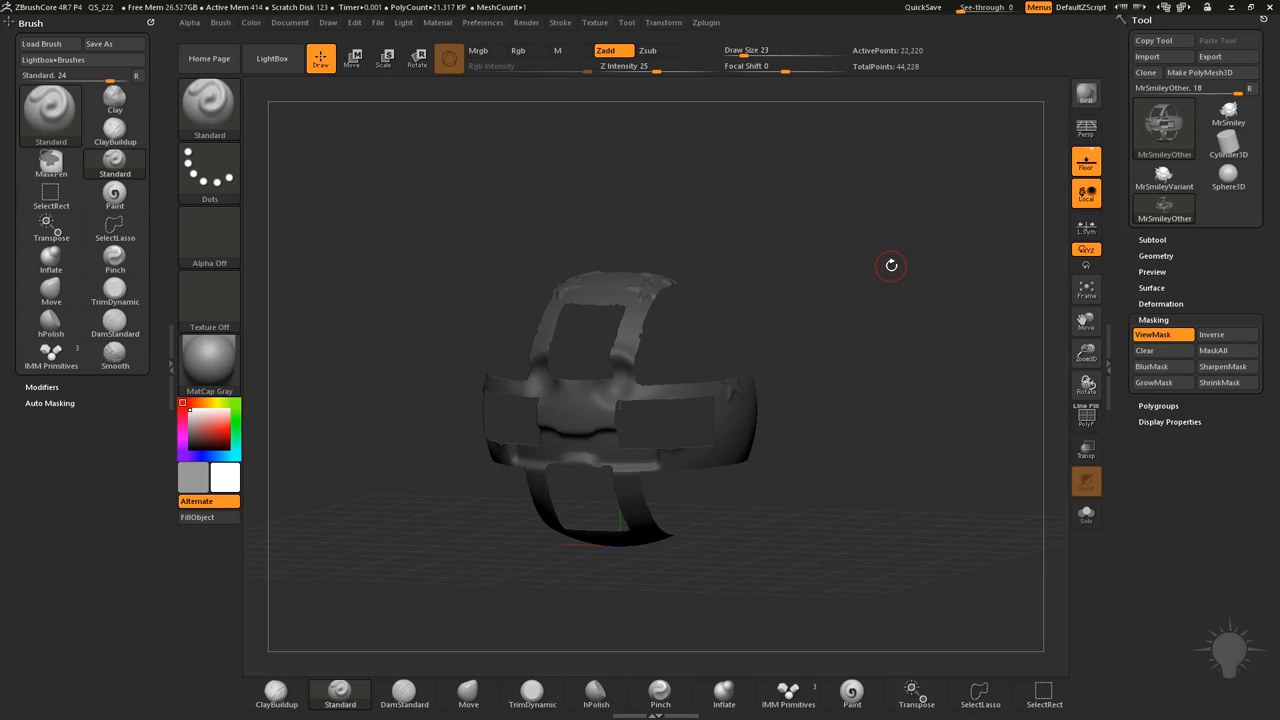
# Reveal all hidden patches so they stay unmasked, and orbit back to a front view
pyautogui.hotkey('ctrl', 'shift')
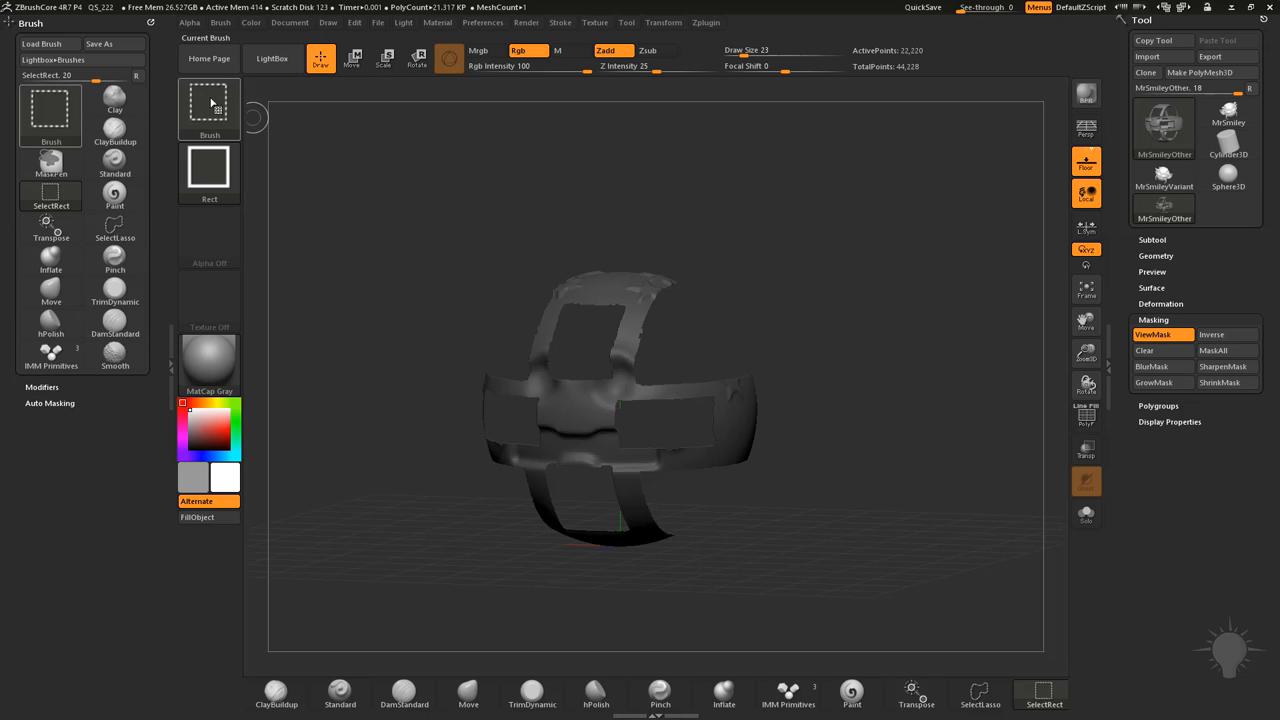
pyautogui.keyDown('ctrl'); pyautogui.keyDown('shift'); pyautogui.click(909, 265); pyautogui.keyUp('shift'); pyautogui.keyUp('ctrl')
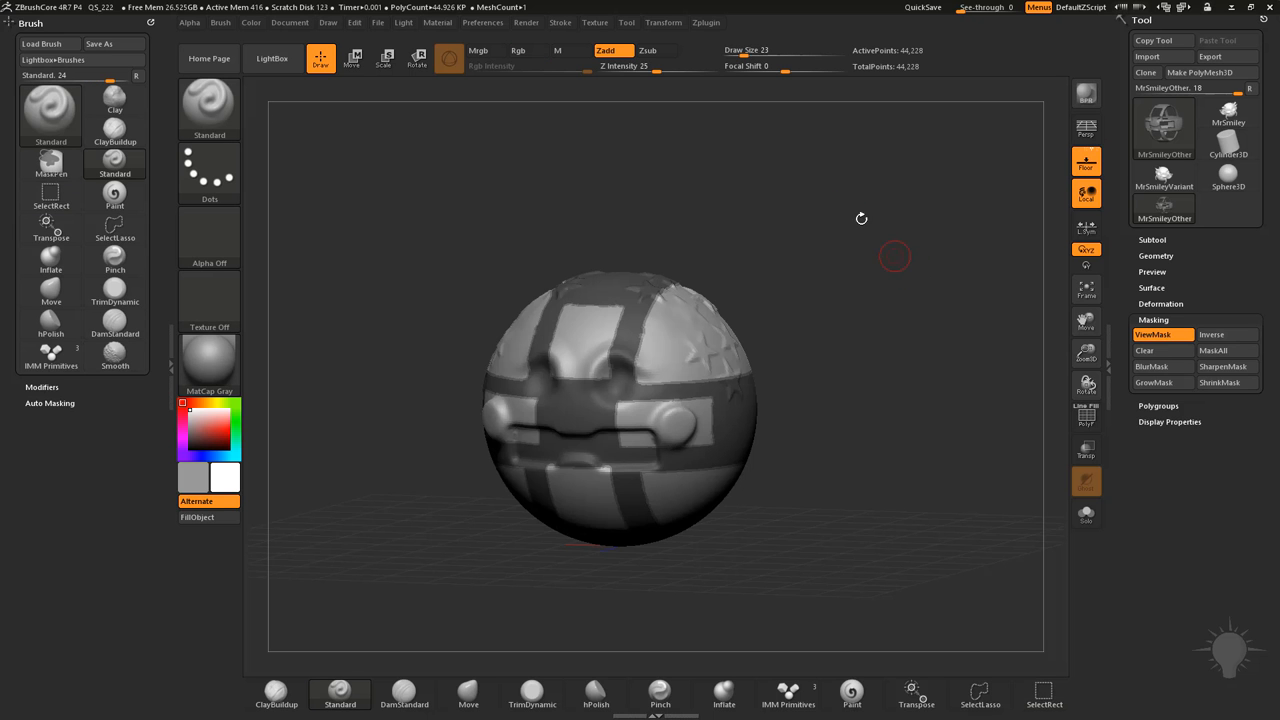
pyautogui.moveTo(861, 218)
pyautogui.mouseDown()
pyautogui.moveTo(962, 220)
pyautogui.moveTo(856, 212)
pyautogui.mouseUp()
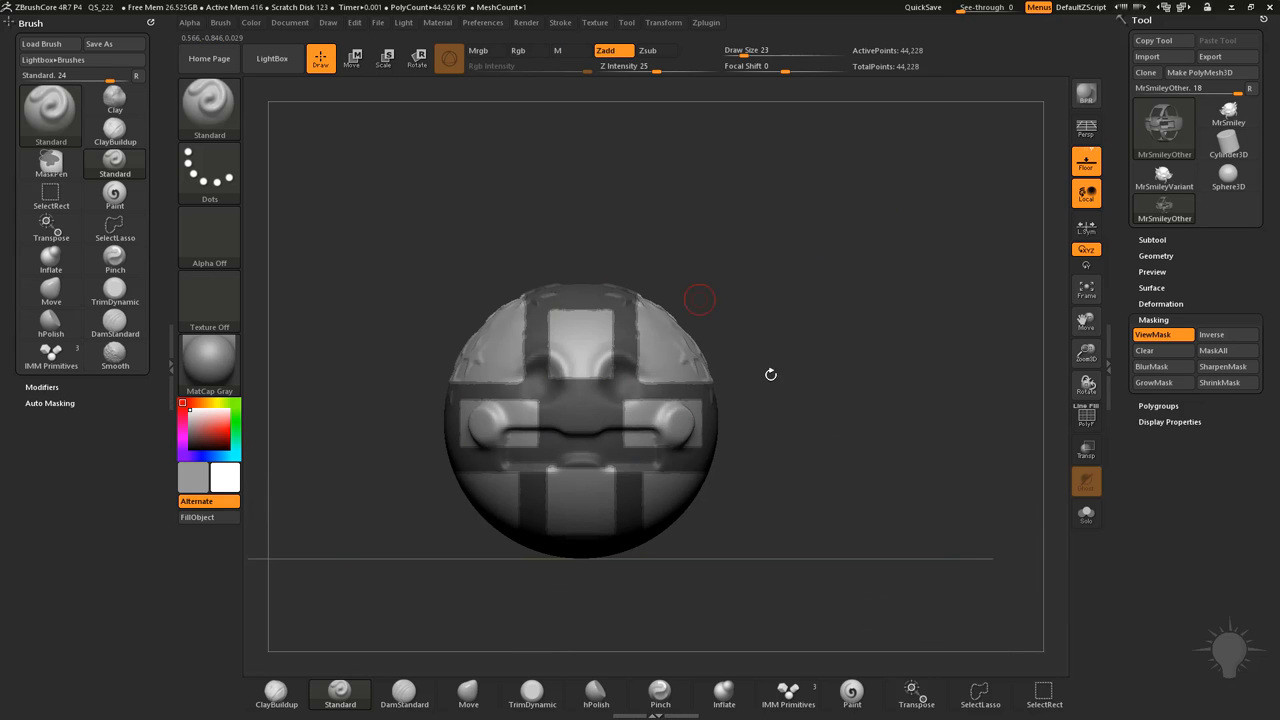
pyautogui.moveTo(770, 374); pyautogui.dragTo(900, 285)
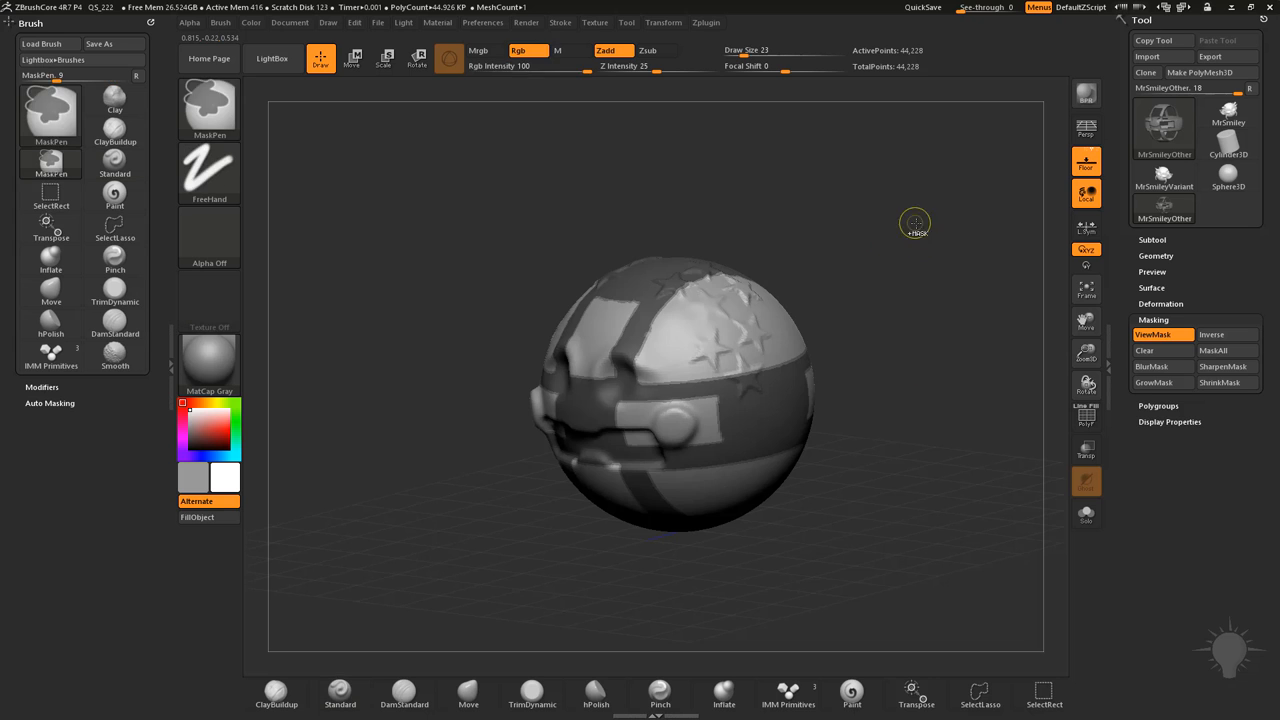
pyautogui.moveTo(921, 238); pyautogui.dragTo(911, 253)
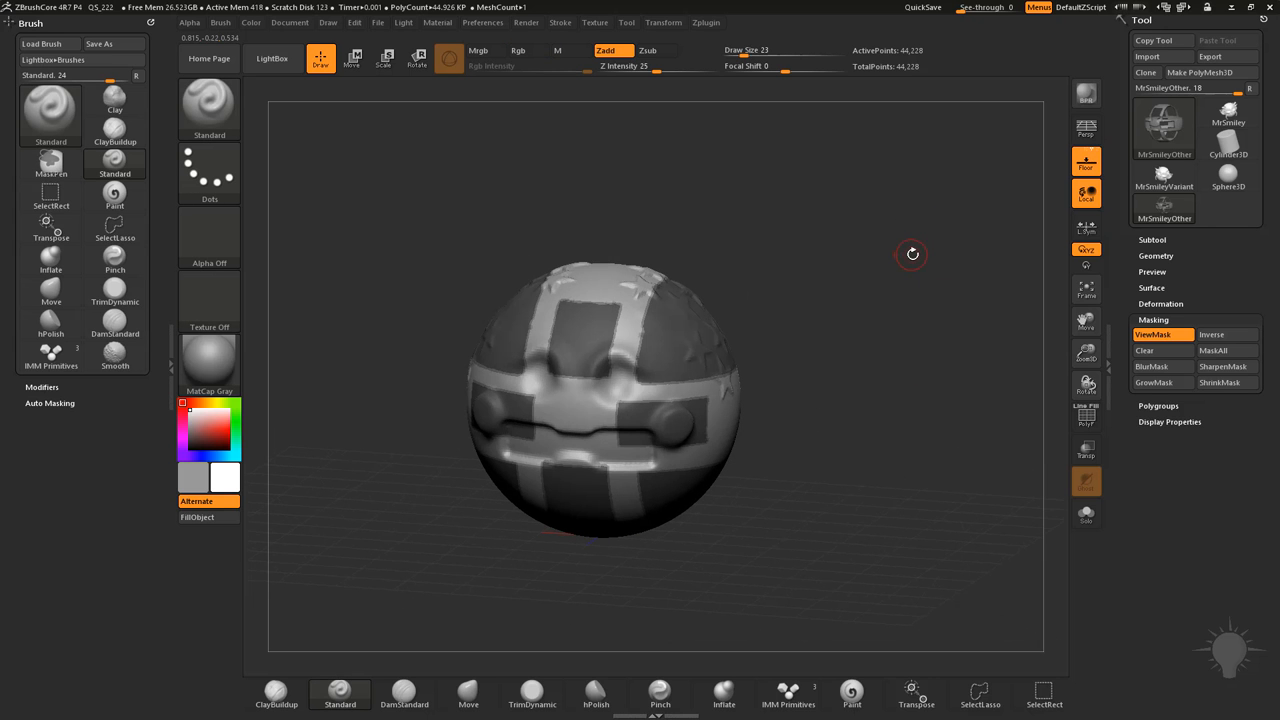
# Inflate the unmasked bands with the Deformation > Inflate slider into a raised cage
pyautogui.click(1160, 303)
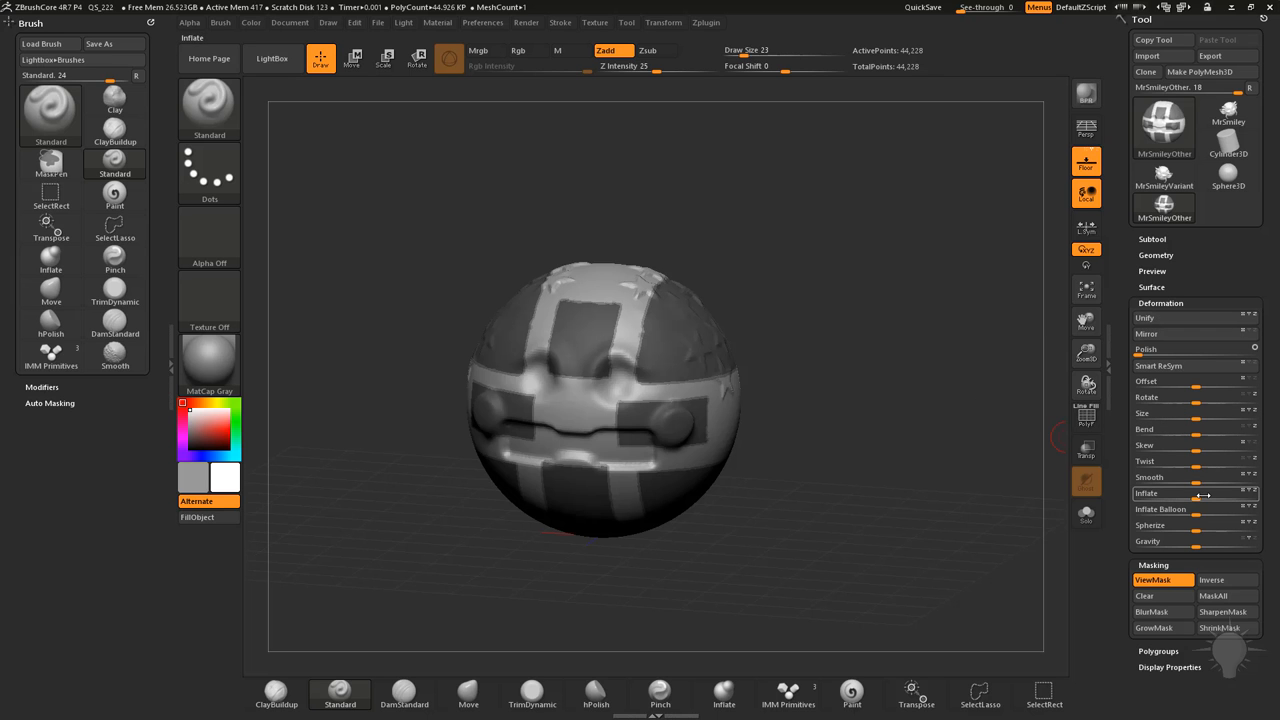
pyautogui.moveTo(1197, 494); pyautogui.dragTo(1213, 495)
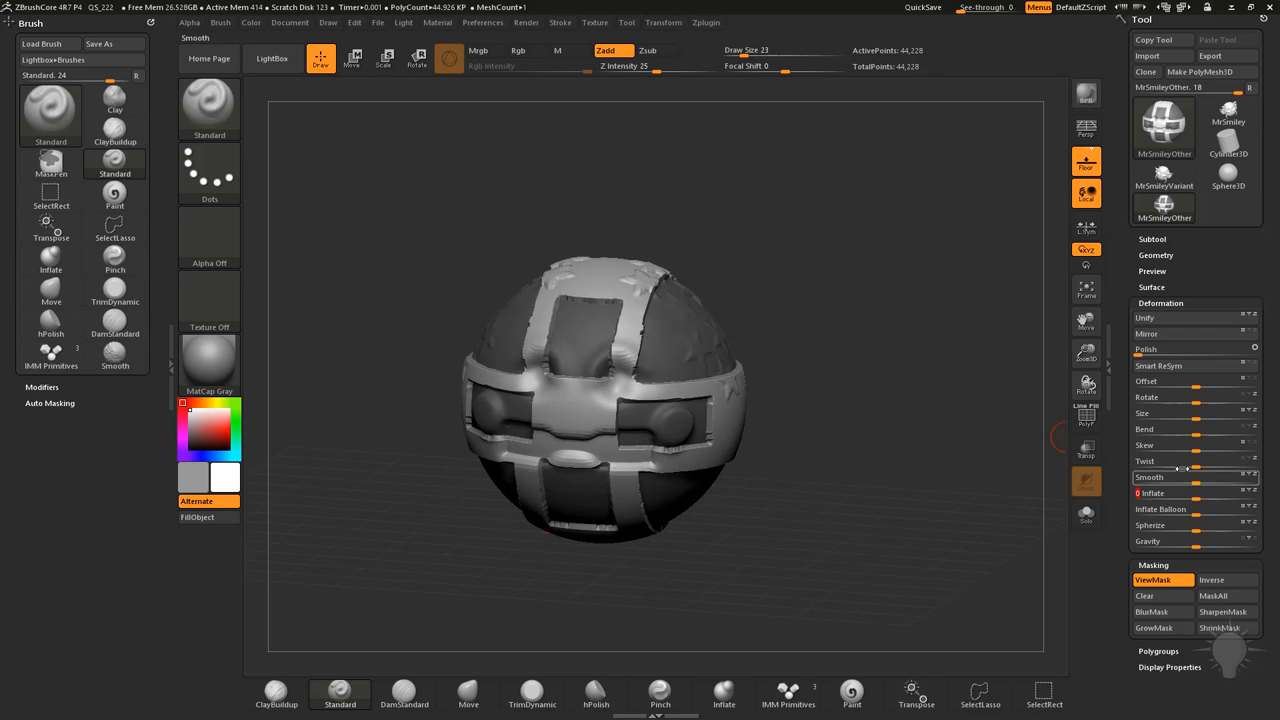
pyautogui.moveTo(930, 340); pyautogui.dragTo(950, 325)
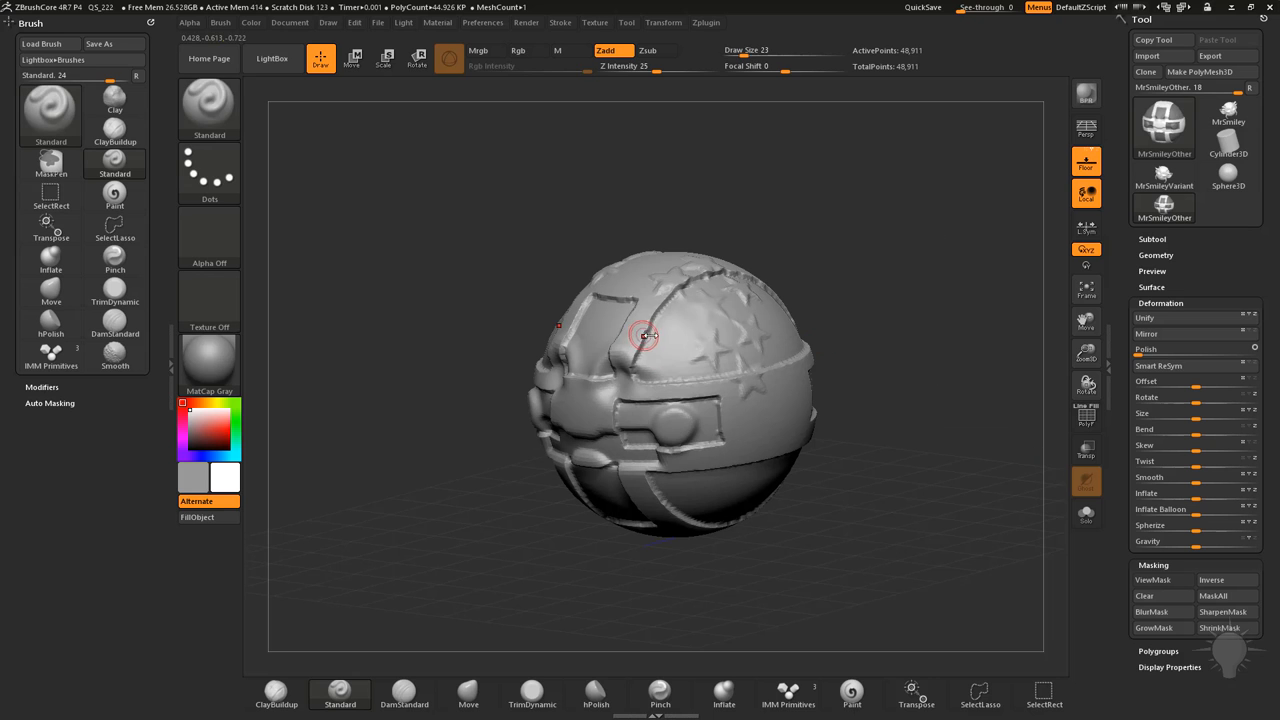
# Smooth away the star details on the sphere and check the result
pyautogui.moveTo(648, 336); pyautogui.dragTo(720, 320)
pyautogui.moveTo(850, 320)
pyautogui.mouseDown()
pyautogui.moveTo(812, 306)
pyautogui.moveTo(760, 330)
pyautogui.mouseUp()
pyautogui.moveTo(876, 376); pyautogui.dragTo(920, 400)
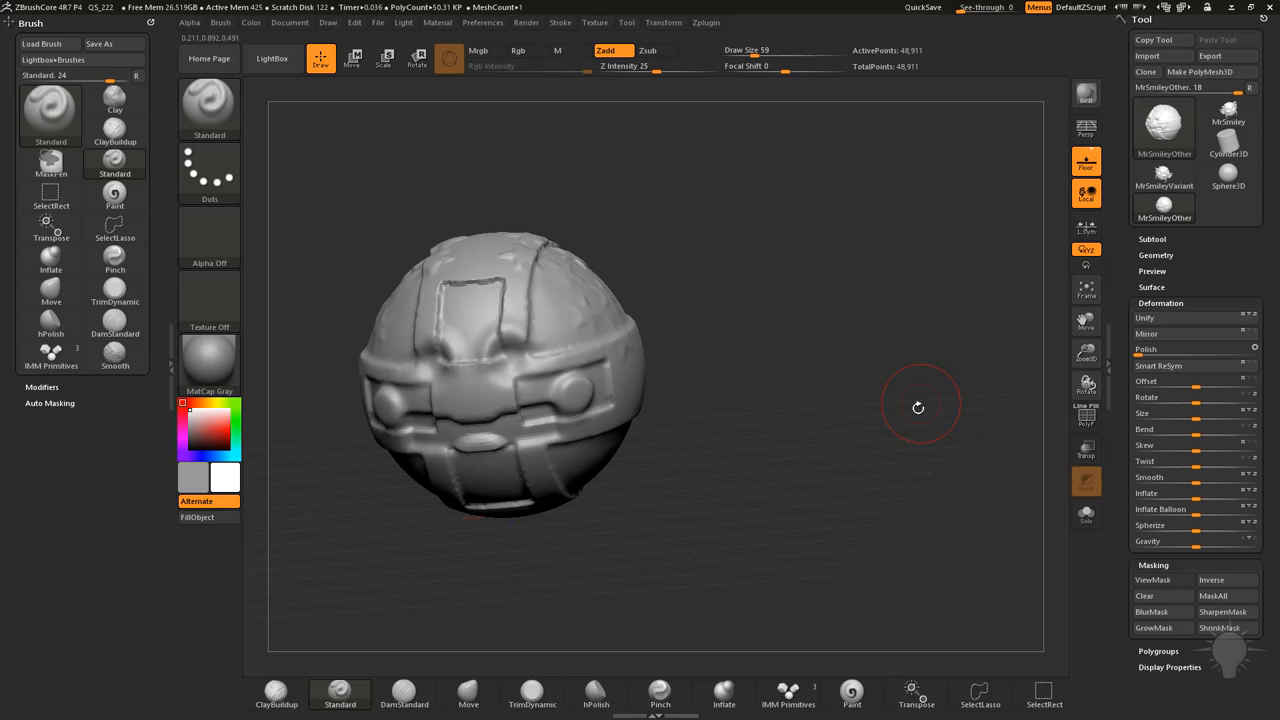
pyautogui.moveTo(920, 335)
pyautogui.mouseDown()
pyautogui.moveTo(950, 380)
pyautogui.moveTo(985, 390)
pyautogui.mouseUp()
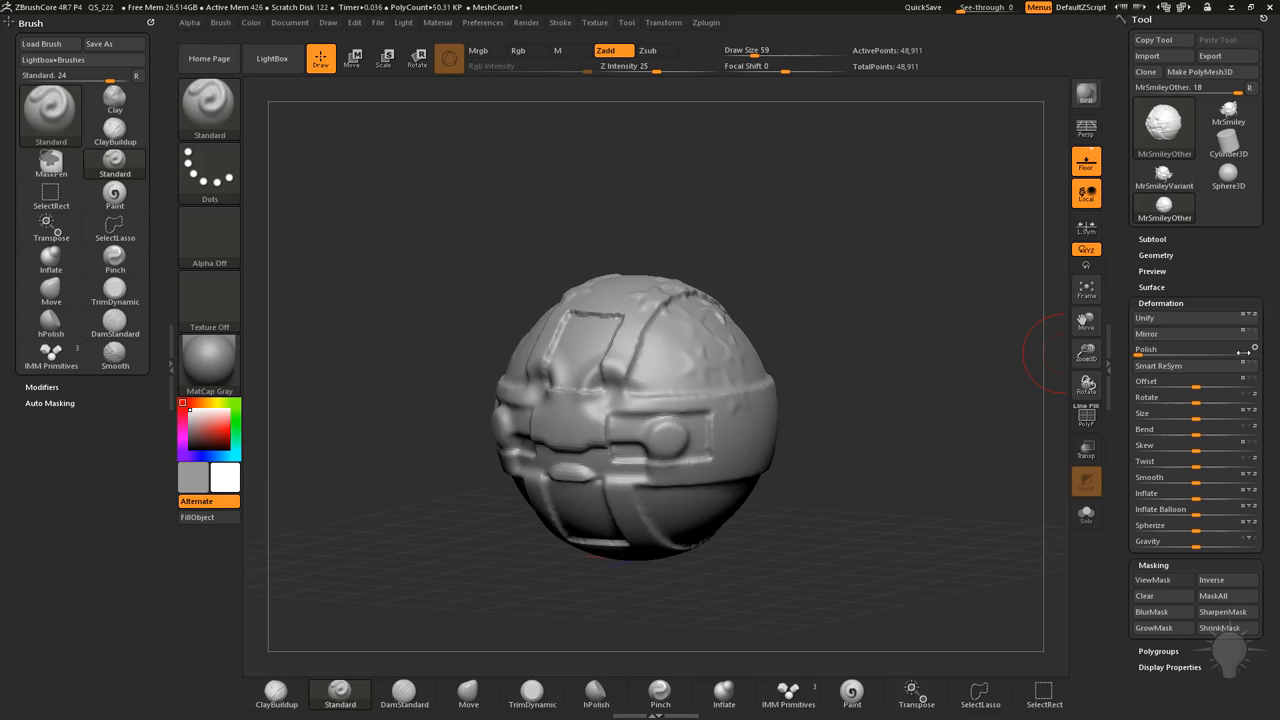
# Polish the mesh slightly smoother and read the Polish deformation help
pyautogui.click(1148, 349)
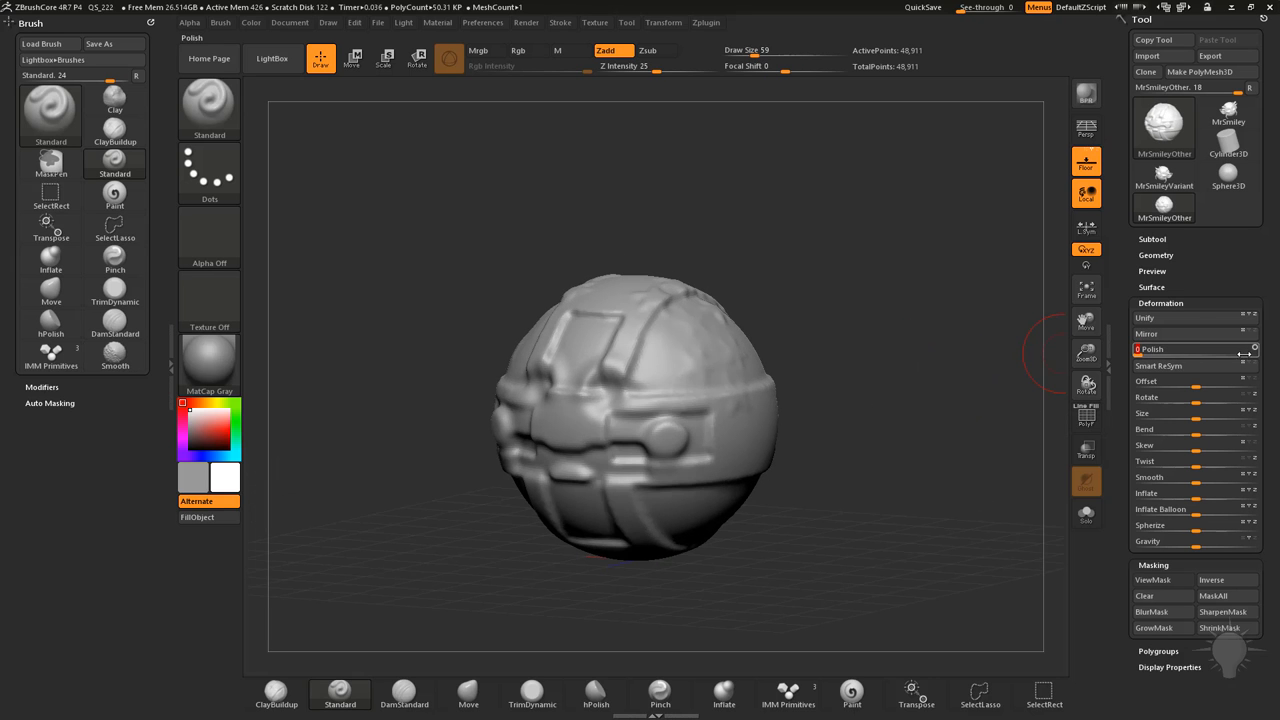
pyautogui.moveTo(1190, 352); pyautogui.dragTo(1252, 349)
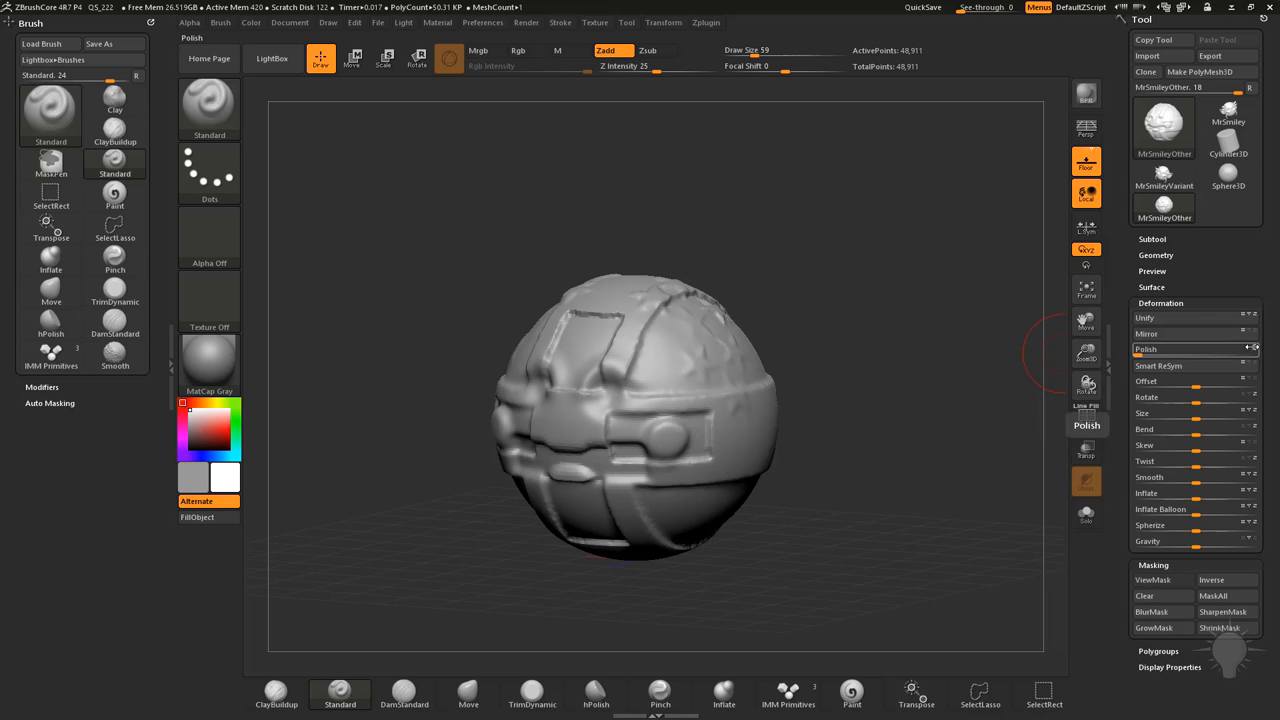
pyautogui.press('ctrl')
# Set Polish to 20 and apply it to melt the bands into a soft, rounded head
pyautogui.click(1170, 350)
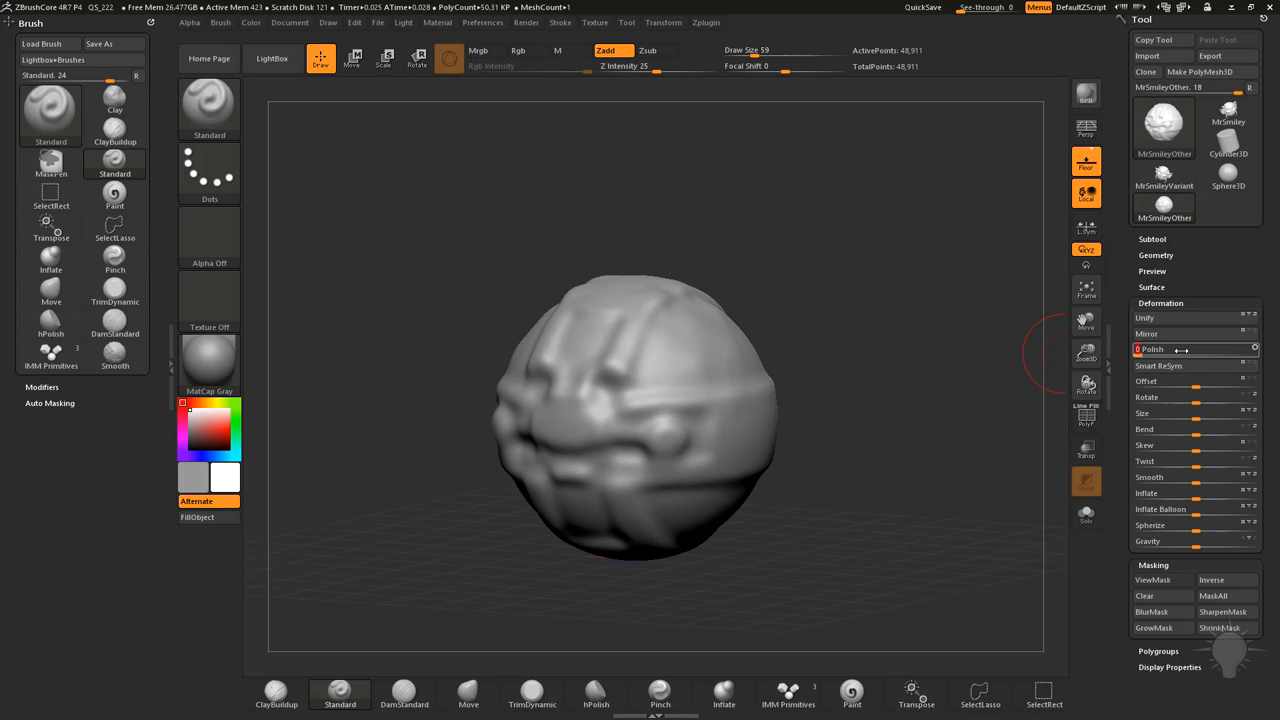
pyautogui.click(1262, 349)
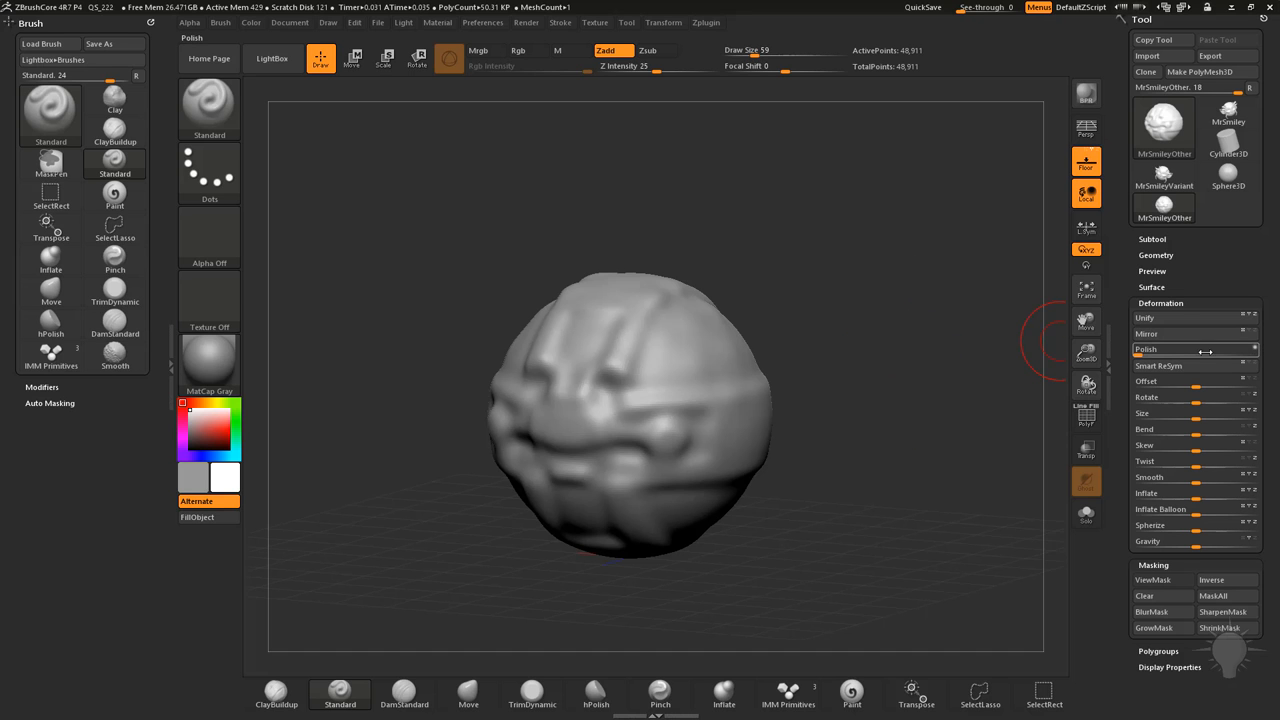
pyautogui.write('20')
pyautogui.press('Return')
pyautogui.click(1240, 349)
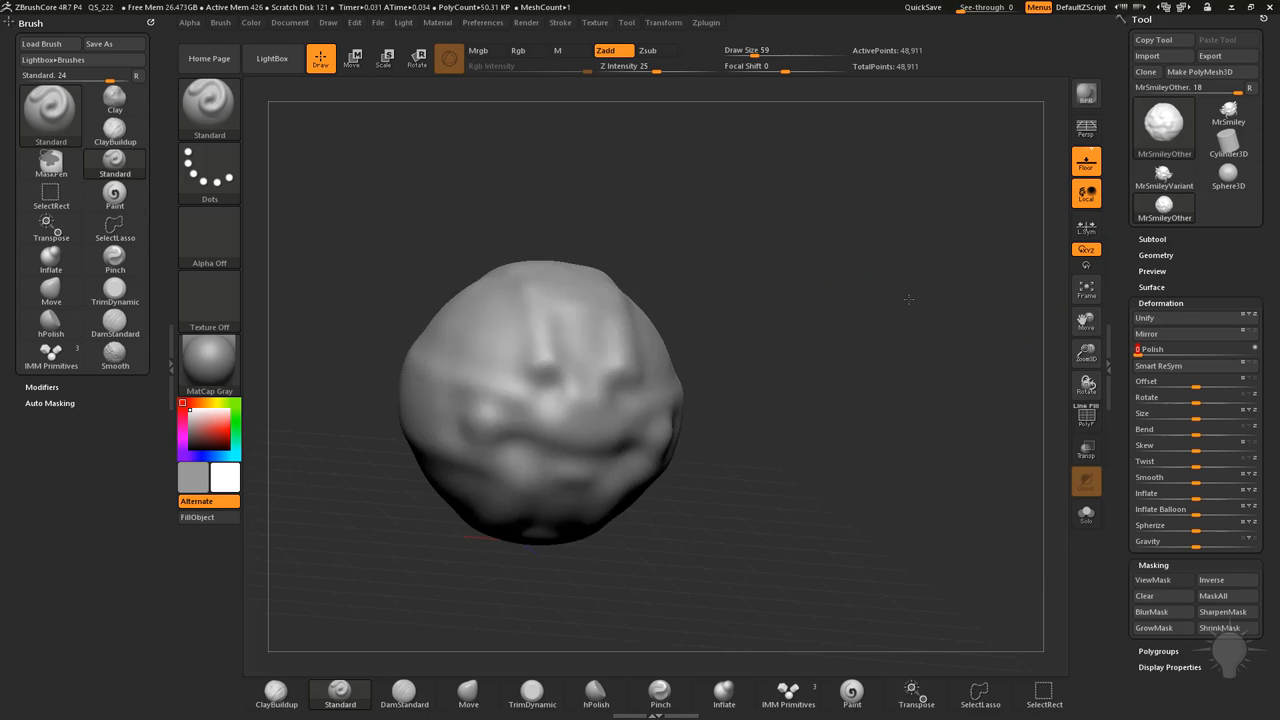
# Turn the head to face front and sculpt two eye socket indents
pyautogui.moveTo(837, 284); pyautogui.dragTo(905, 318)
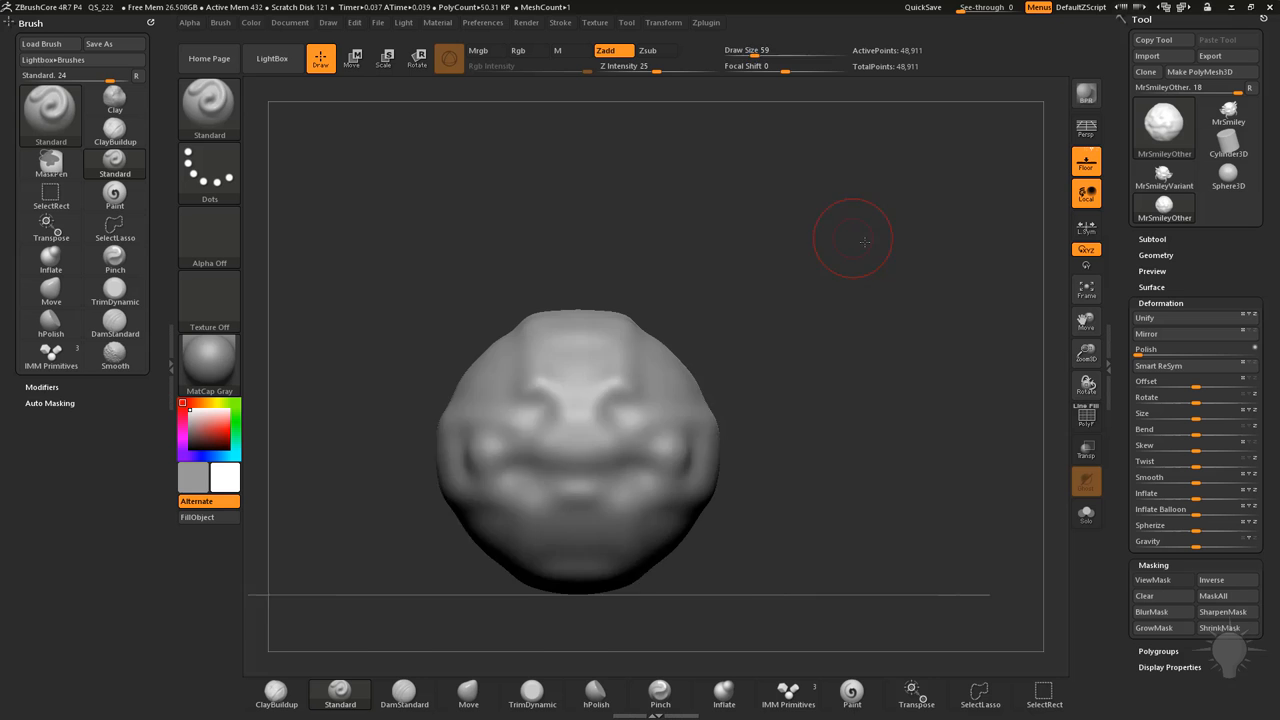
pyautogui.moveTo(865, 240); pyautogui.dragTo(880, 260)
# Carve two eye socket indents into the softened face
pyautogui.keyDown('alt'); pyautogui.moveTo(640, 390); pyautogui.dragTo(620, 410); pyautogui.keyUp('alt')
pyautogui.keyDown('alt'); pyautogui.moveTo(540, 405); pyautogui.dragTo(538, 412); pyautogui.keyUp('alt')
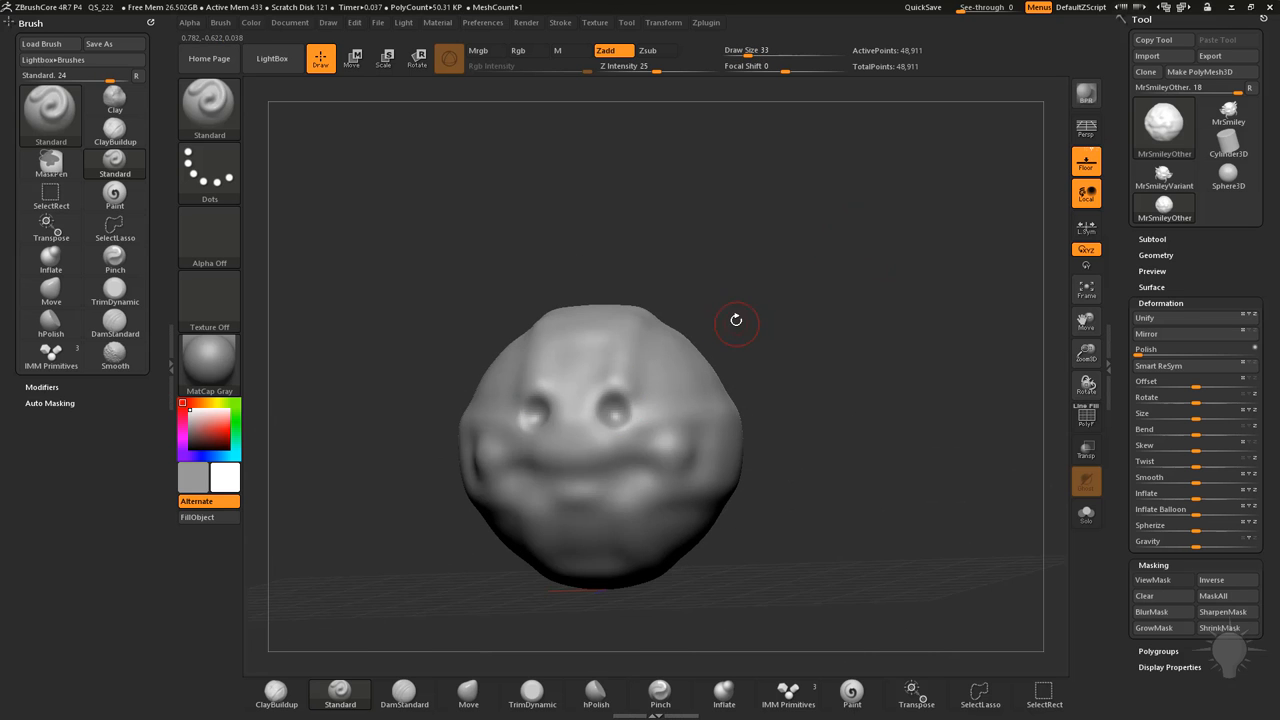
pyautogui.moveTo(736, 320); pyautogui.dragTo(672, 357)
# Deepen the eye sockets symmetrically, then bring up the SelectRect visibility brush via Ctrl+Shift
pyautogui.keyDown('alt'); pyautogui.moveTo(613, 405); pyautogui.dragTo(615, 410); pyautogui.keyUp('alt')
pyautogui.moveTo(770, 350); pyautogui.dragTo(765, 355)
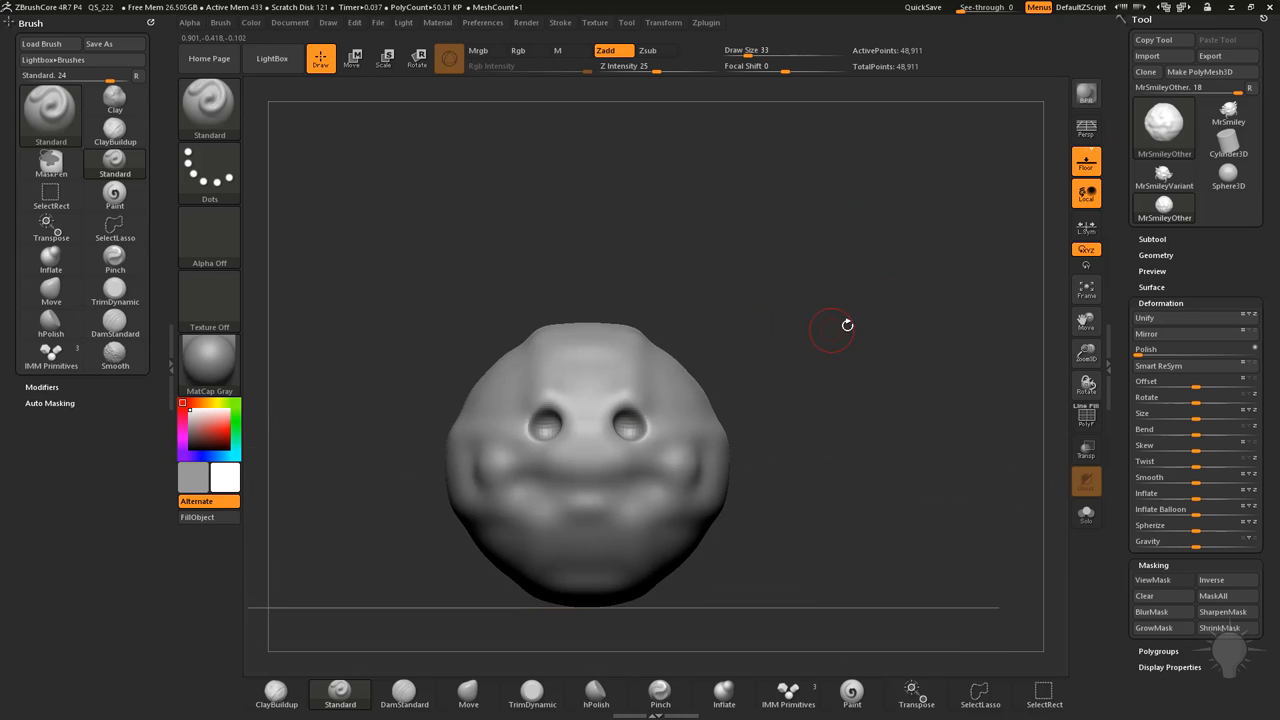
pyautogui.moveTo(845, 325); pyautogui.dragTo(917, 325)
pyautogui.hotkey('ctrl', 'shift')
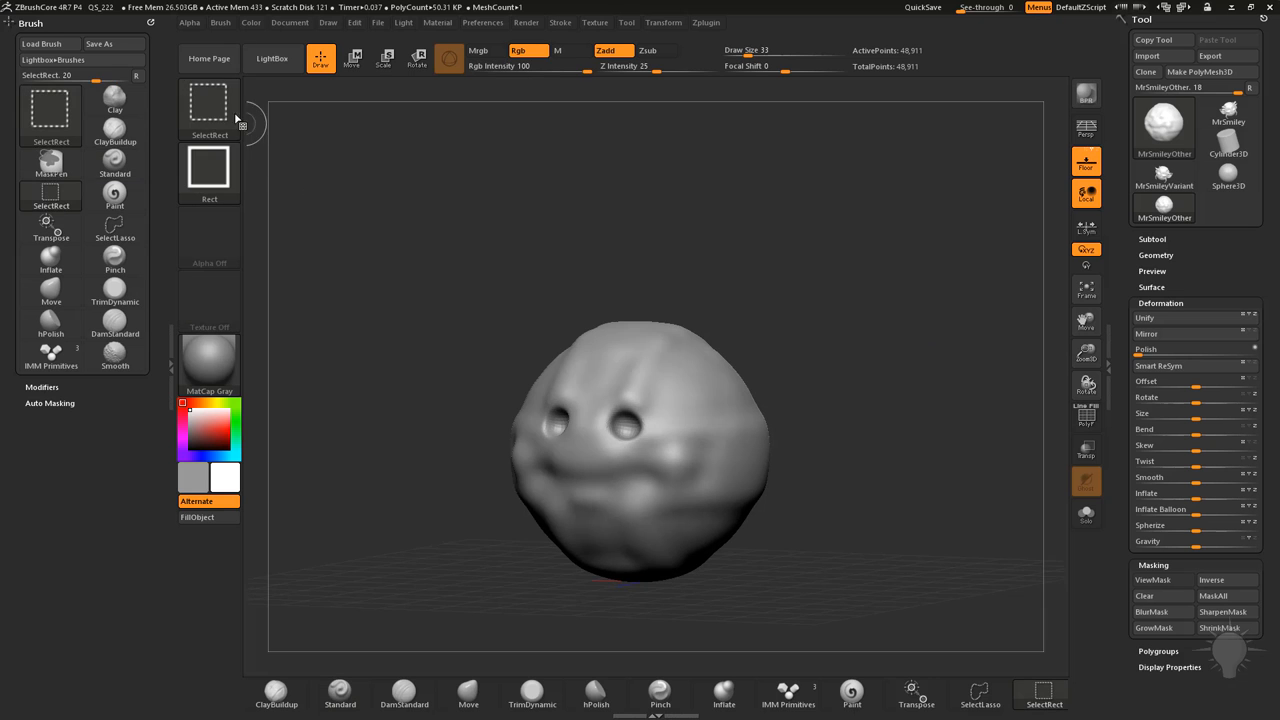
pyautogui.press('ctrl')
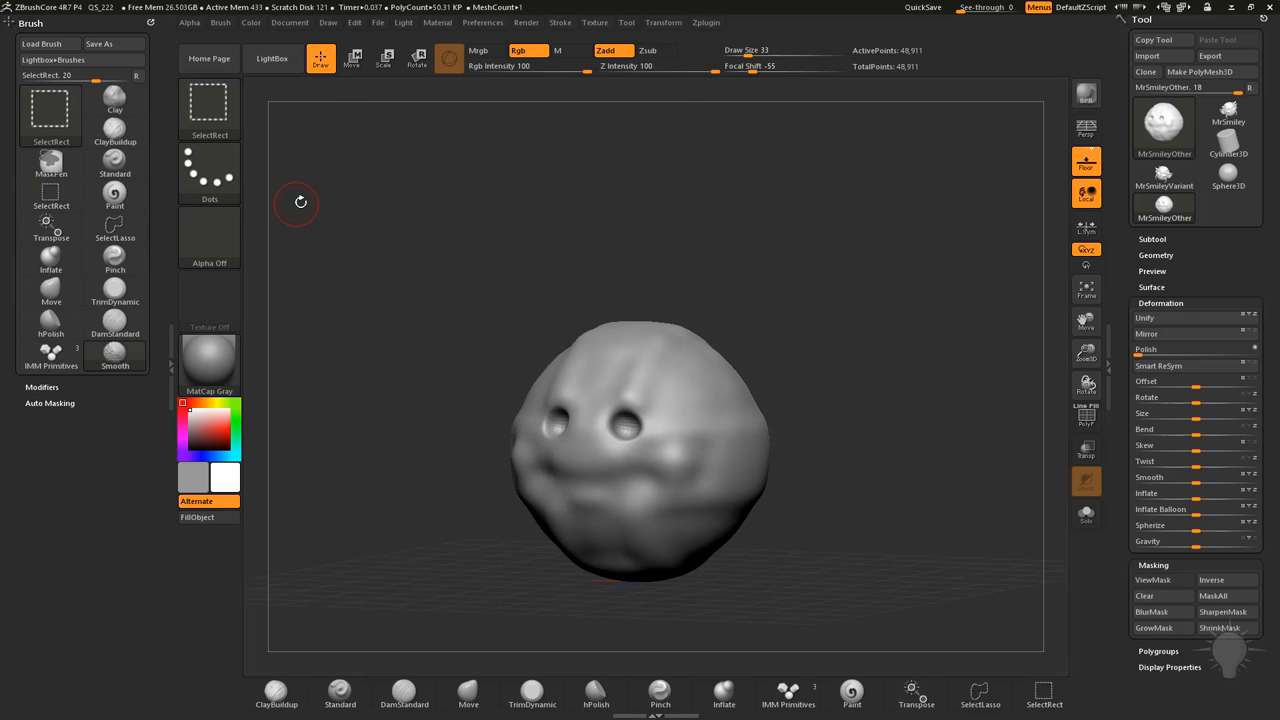
pyautogui.click(230, 183)
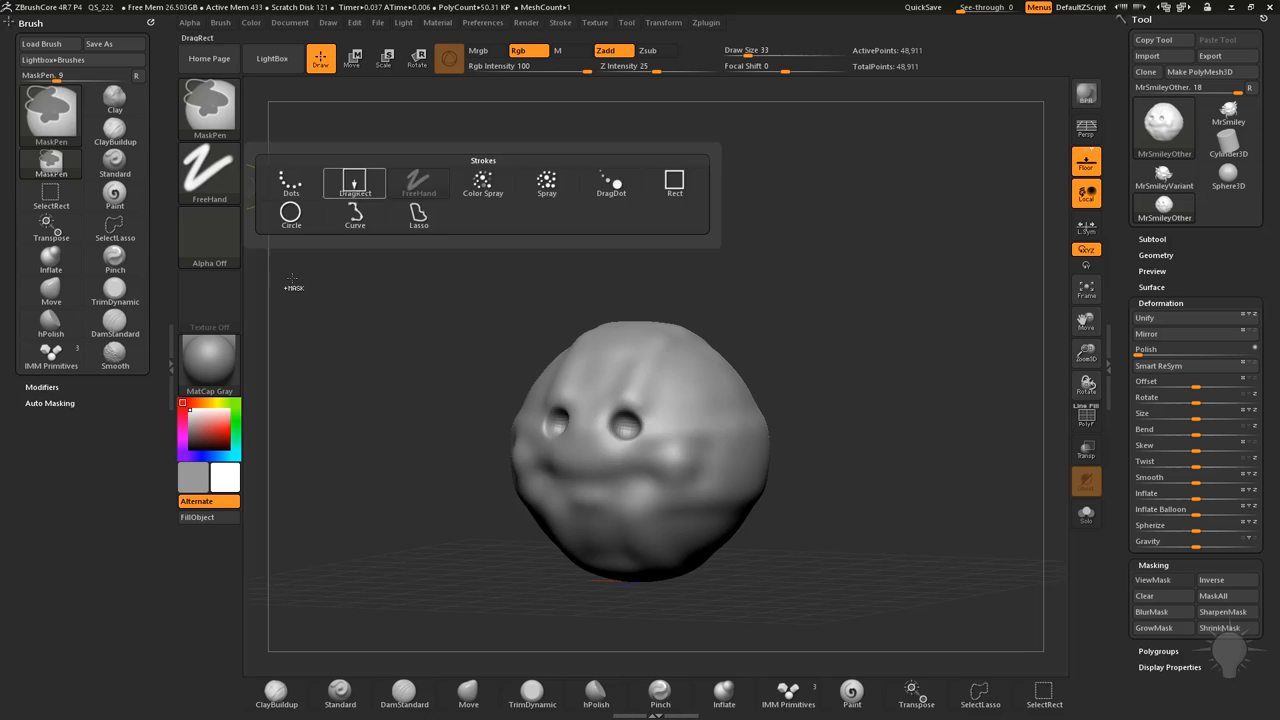
pyautogui.click(300, 330)
pyautogui.hotkey('ctrl', 'shift')
pyautogui.click(210, 170)
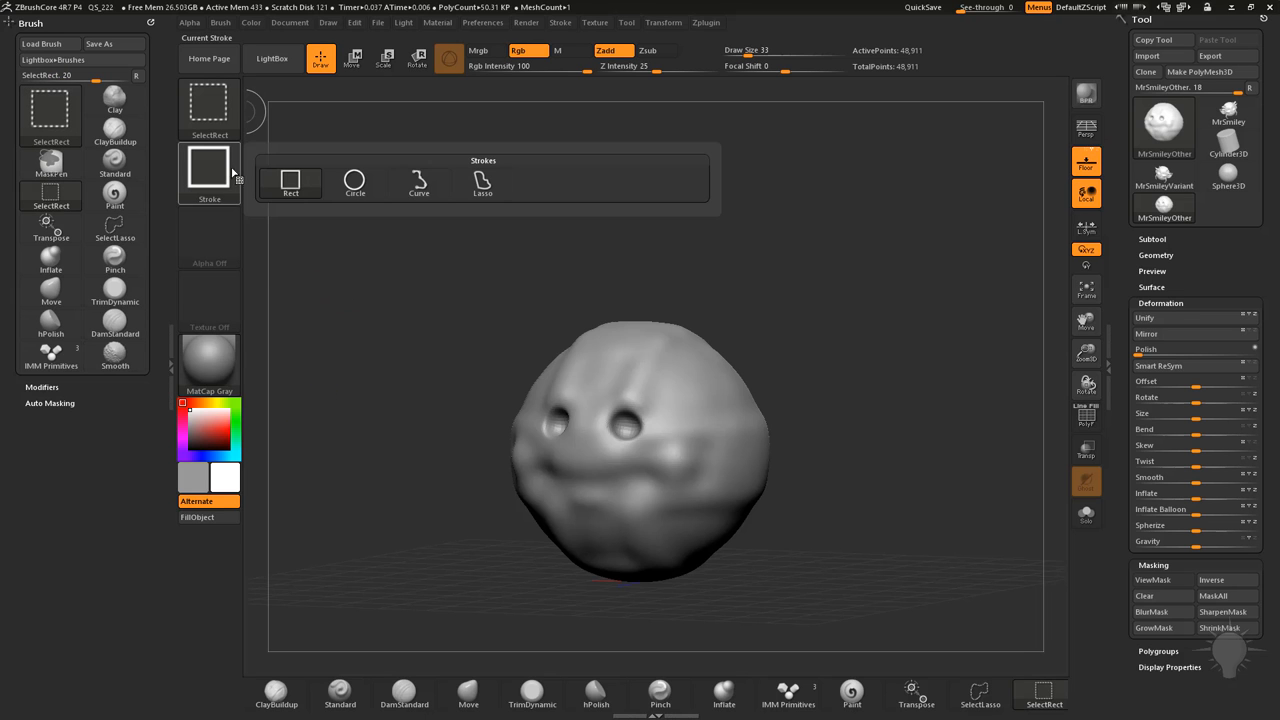
pyautogui.click(418, 183)
pyautogui.click(210, 170)
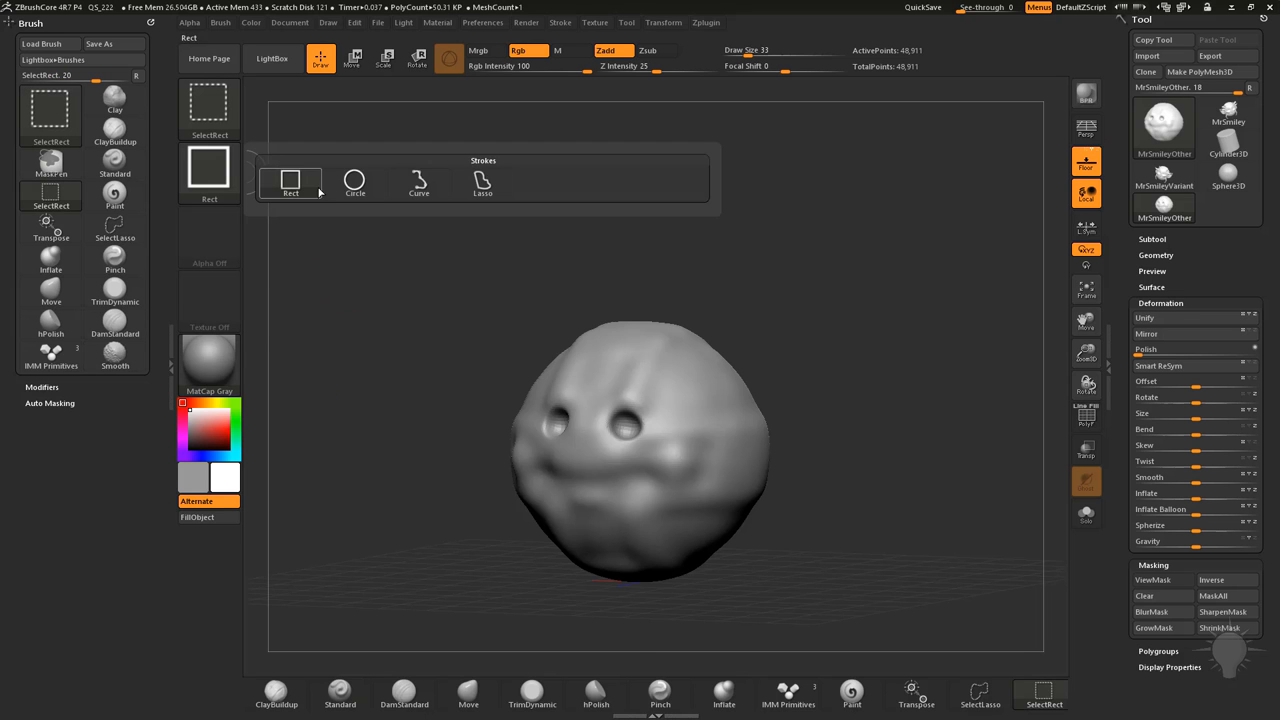
pyautogui.click(290, 183)
pyautogui.keyDown('ctrl'); pyautogui.keyDown('shift'); pyautogui.moveTo(731, 340); pyautogui.dragTo(866, 462); pyautogui.keyUp('shift'); pyautogui.keyUp('ctrl')
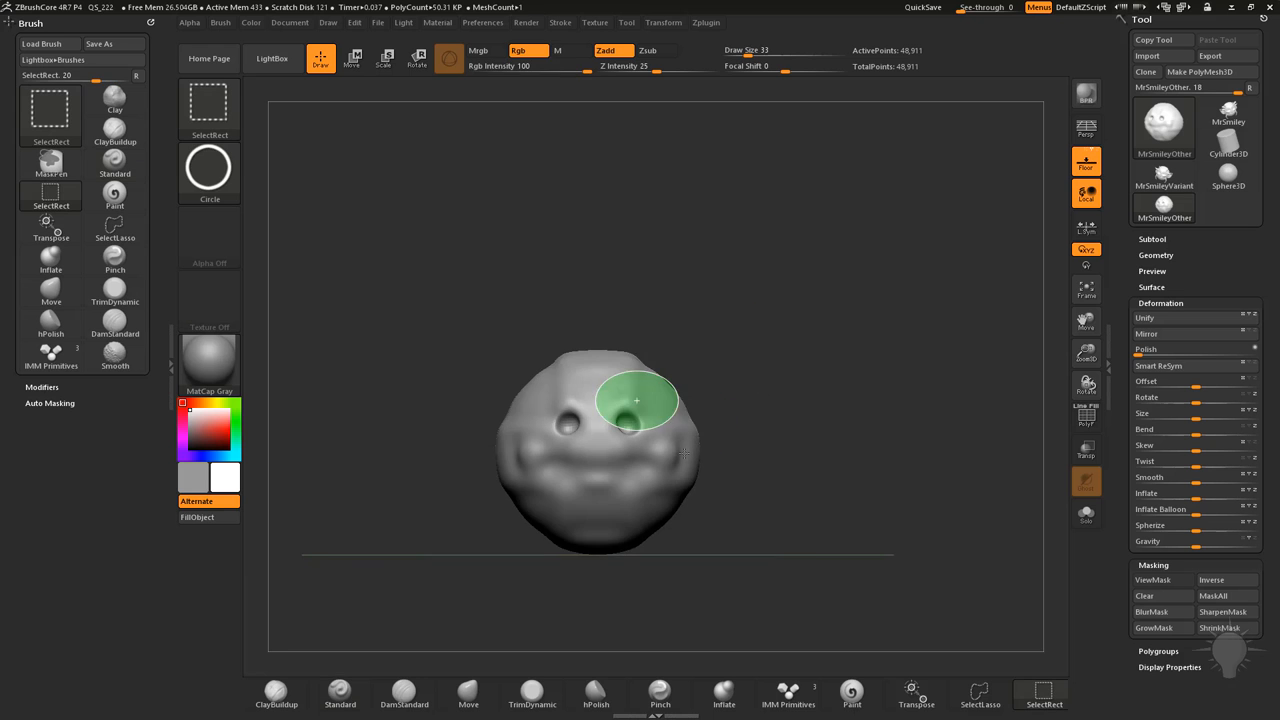
pyautogui.moveTo(866, 276)
pyautogui.mouseDown()
pyautogui.moveTo(865, 313)
pyautogui.moveTo(895, 205)
pyautogui.mouseUp()
pyautogui.keyDown('ctrl'); pyautogui.keyDown('shift'); pyautogui.click(950, 278); pyautogui.keyUp('shift'); pyautogui.keyUp('ctrl')
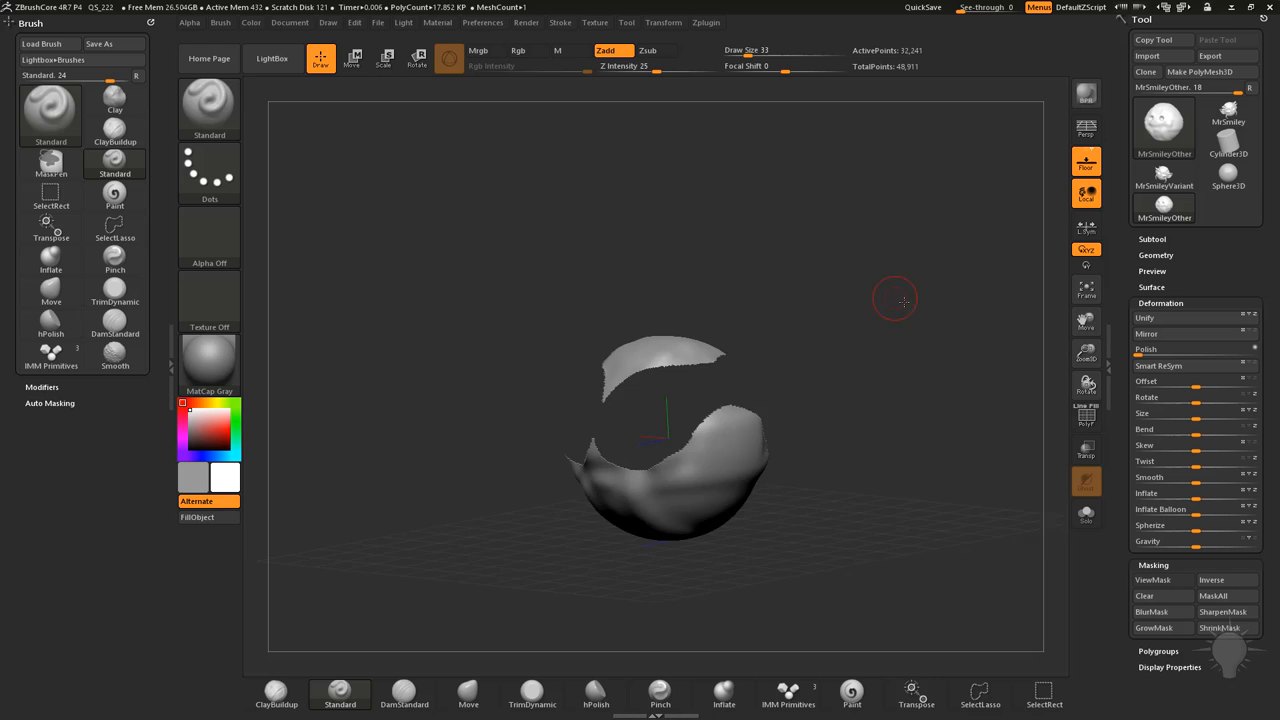
pyautogui.keyDown('ctrl'); pyautogui.keyDown('shift'); pyautogui.click(919, 296); pyautogui.keyUp('shift'); pyautogui.keyUp('ctrl')
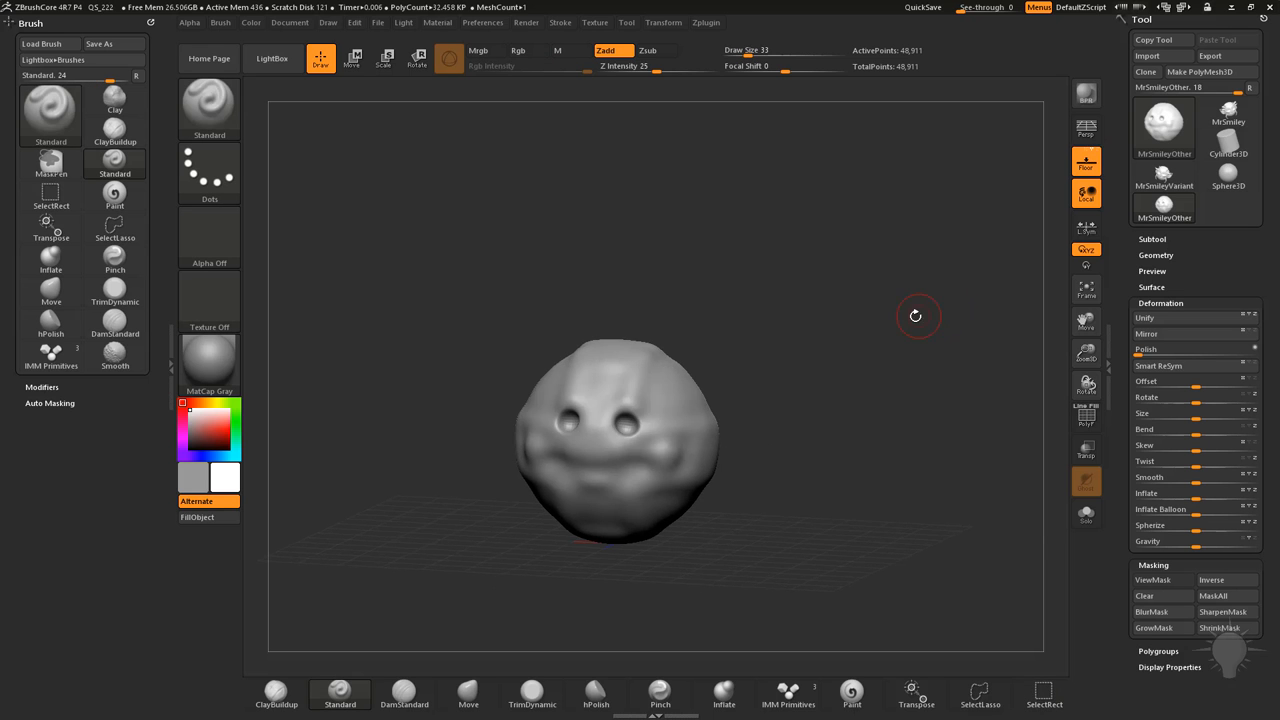
pyautogui.moveTo(915, 315); pyautogui.dragTo(904, 300)
pyautogui.hotkey('ctrl', 'shift')
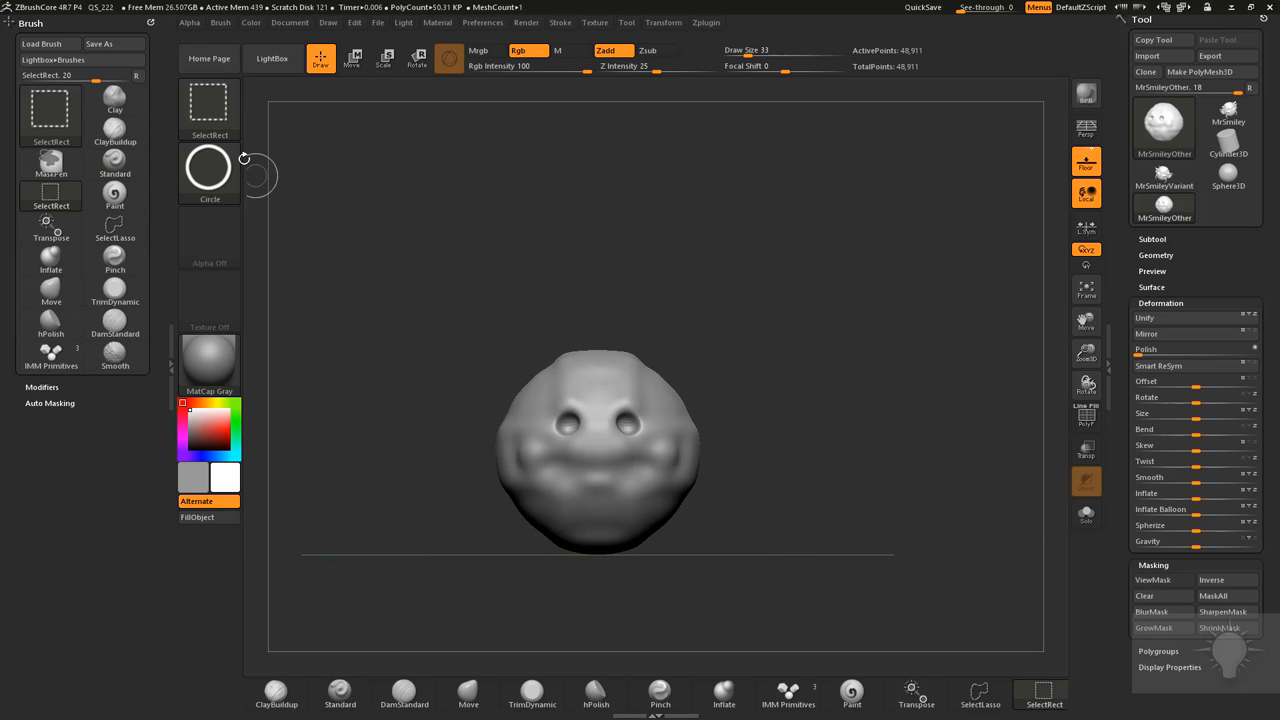
pyautogui.click(209, 172)
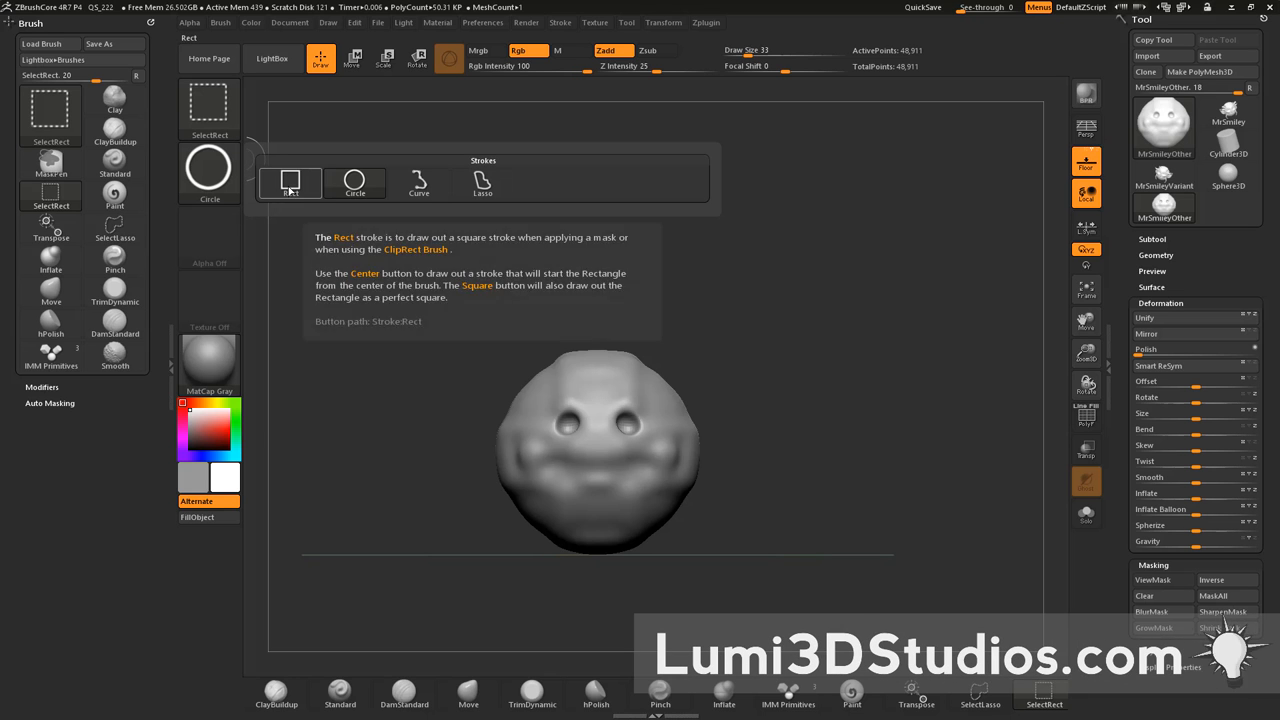
pyautogui.click(290, 183)
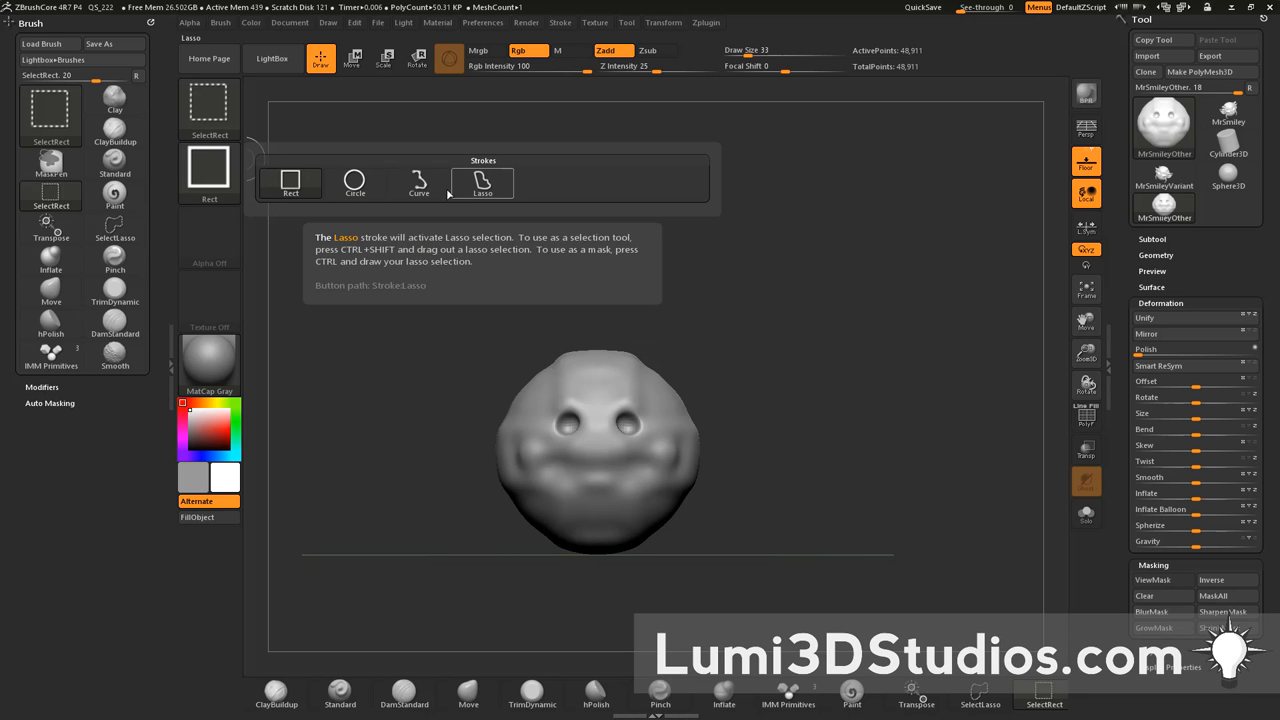
pyautogui.hotkey('ctrl', 'shift')
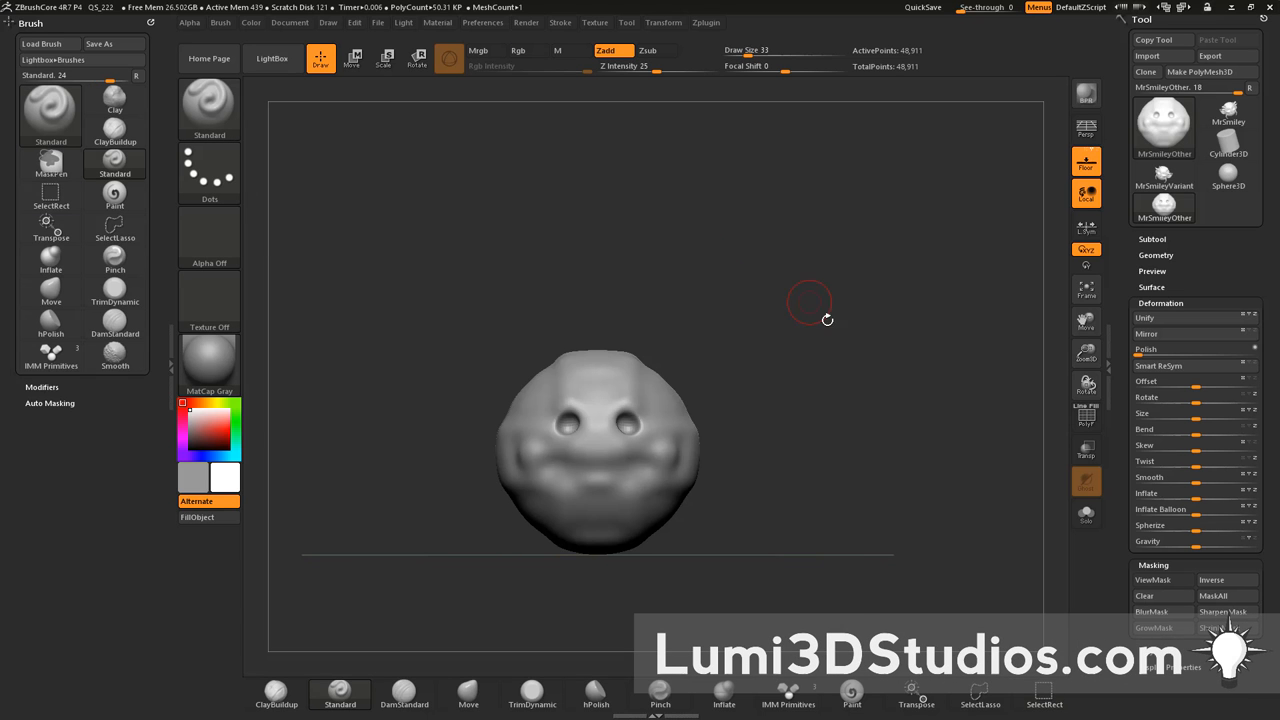